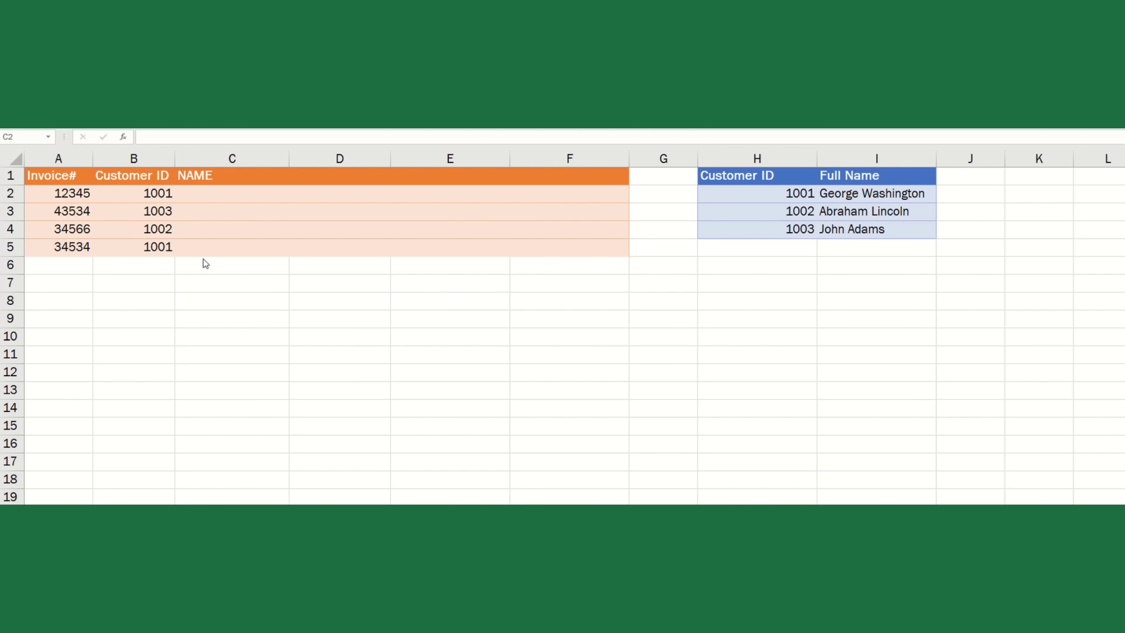
- Change the header in cell C1 to VLOOKUP
left_click(214, 177)
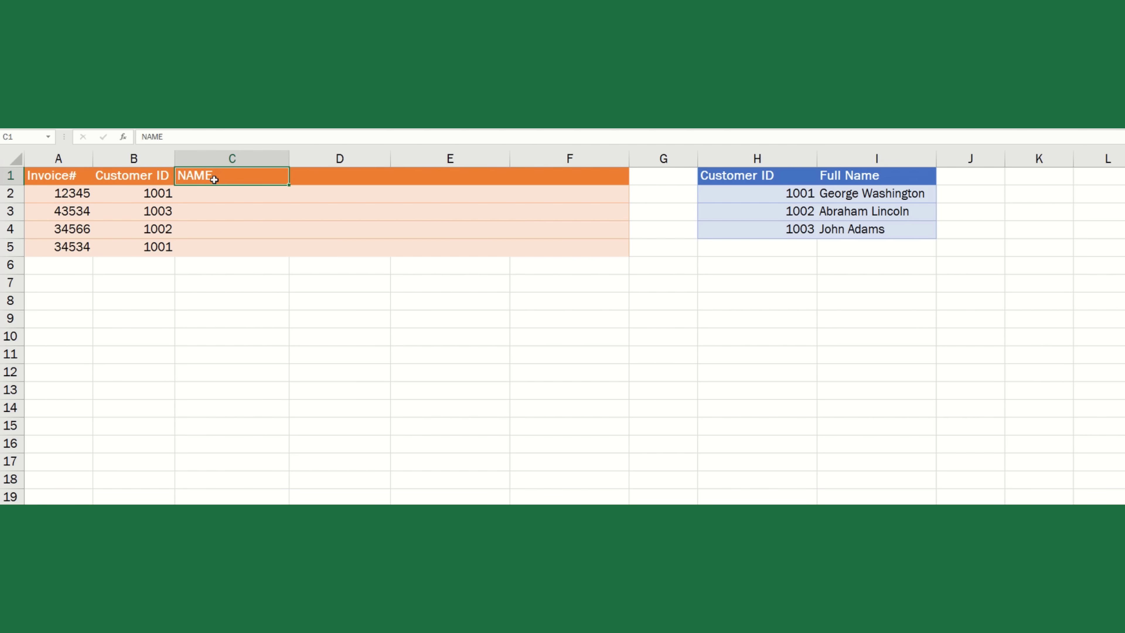
type("VLOOK")
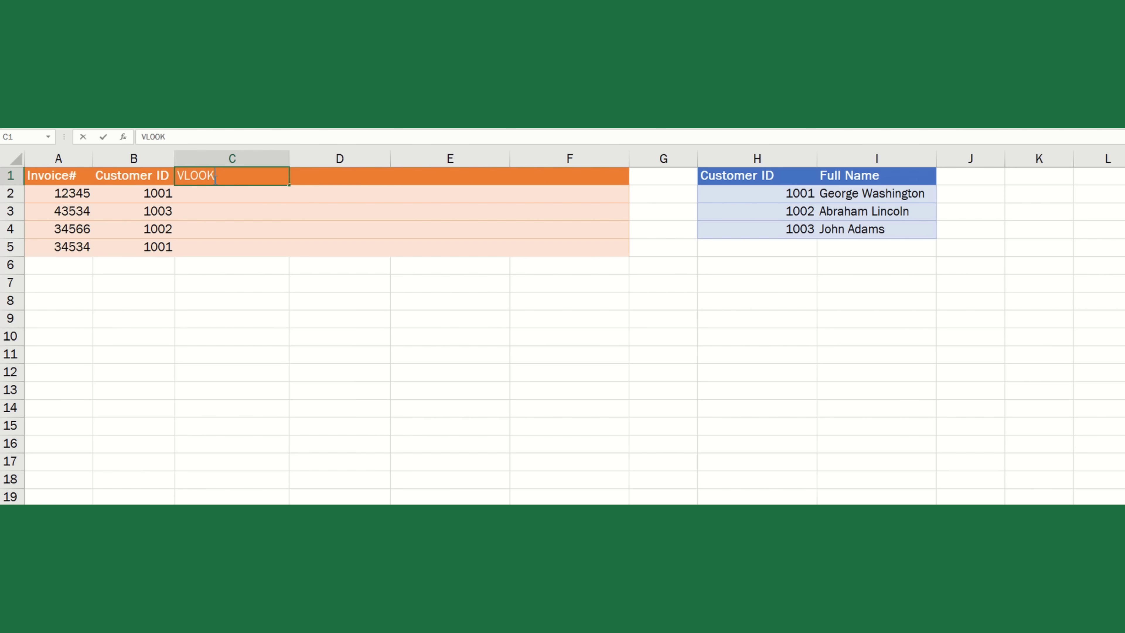
type("UP")
key("Return")
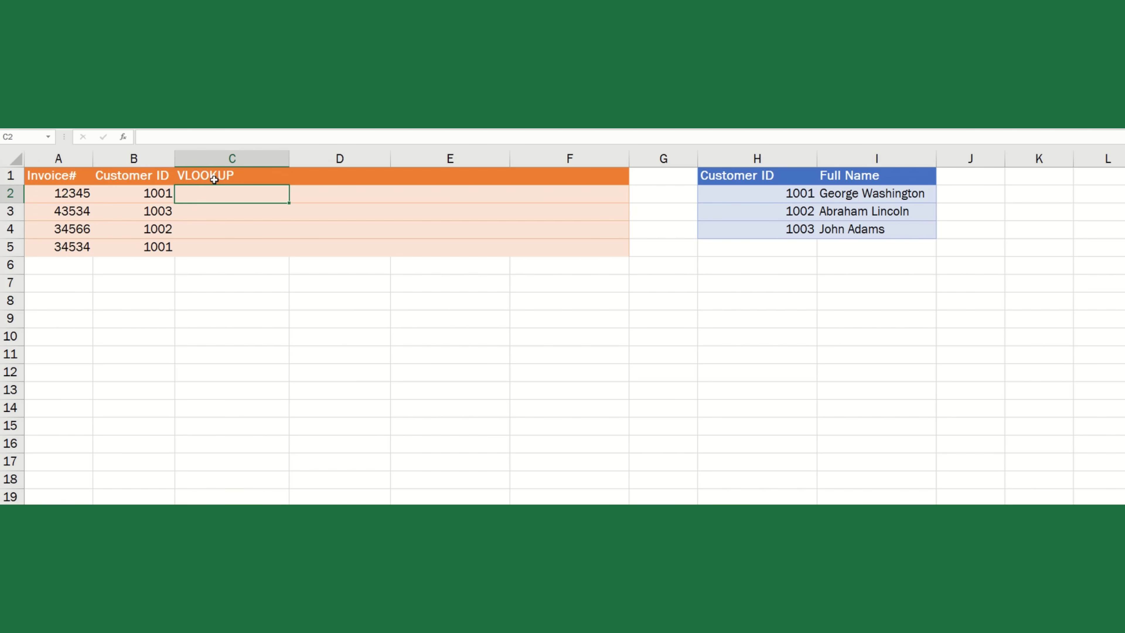
- Enter the formula =VLOOKUP(B2,H:I,2,FALSE) in cell C2 to look up the customer's full name with an exact match
type("=vl")
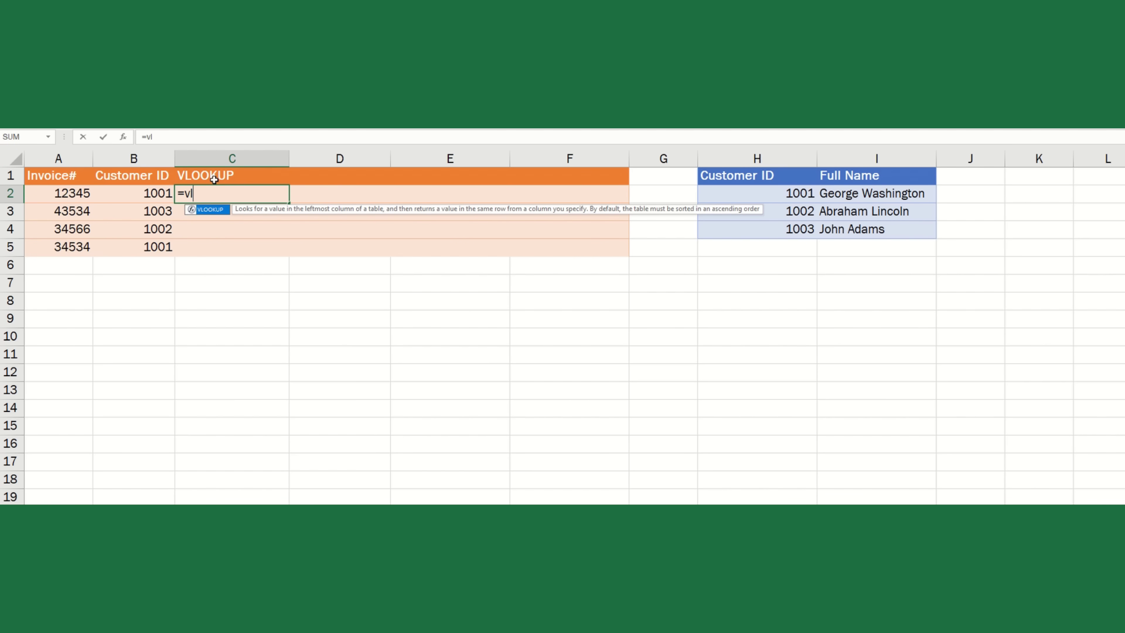
type("ook")
key("Tab")
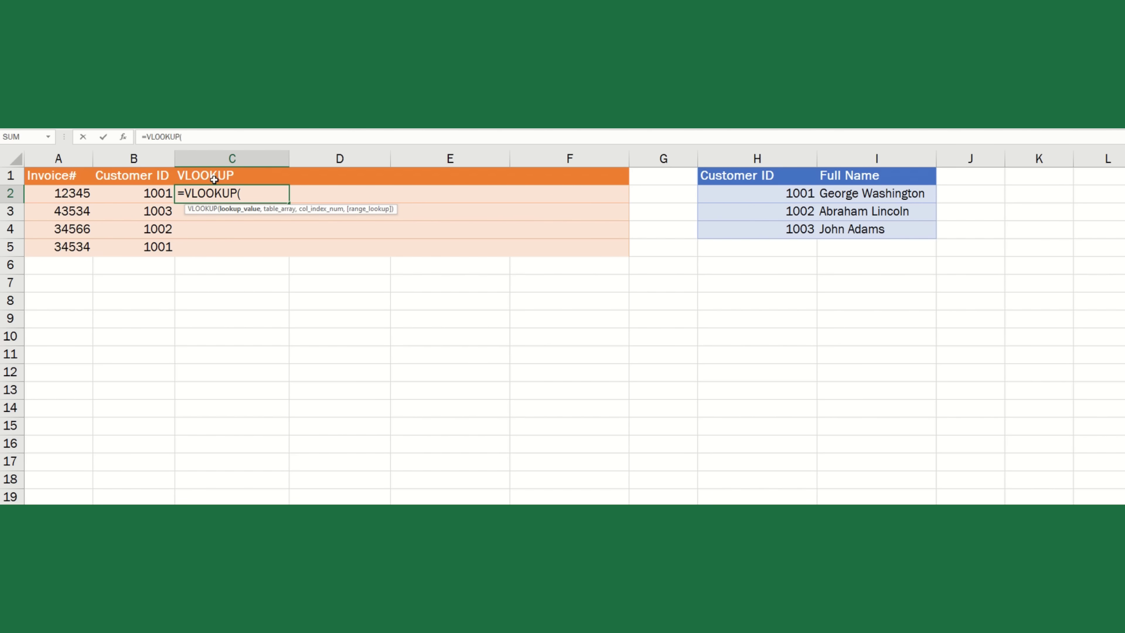
left_click(148, 194)
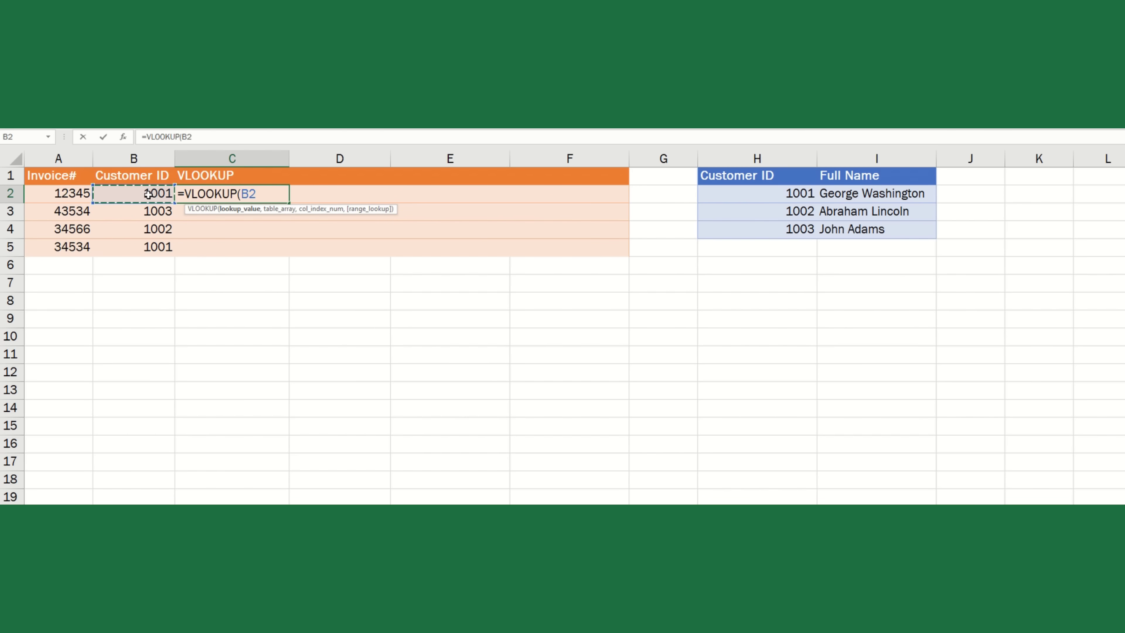
type(",")
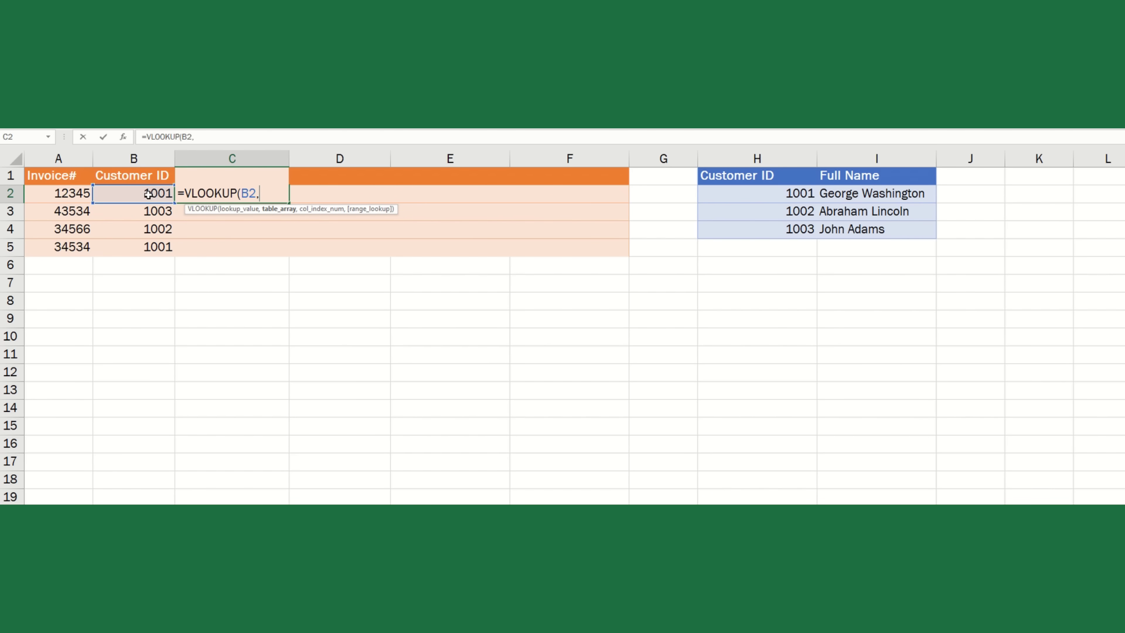
left_click(747, 159)
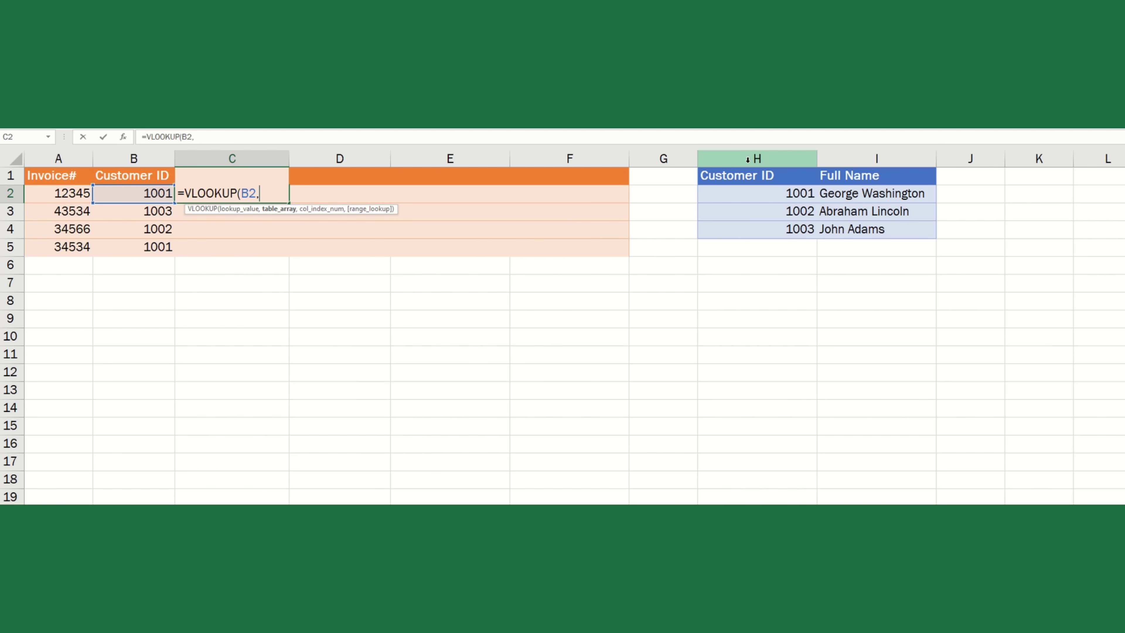
left_click_drag(748, 158, 869, 158)
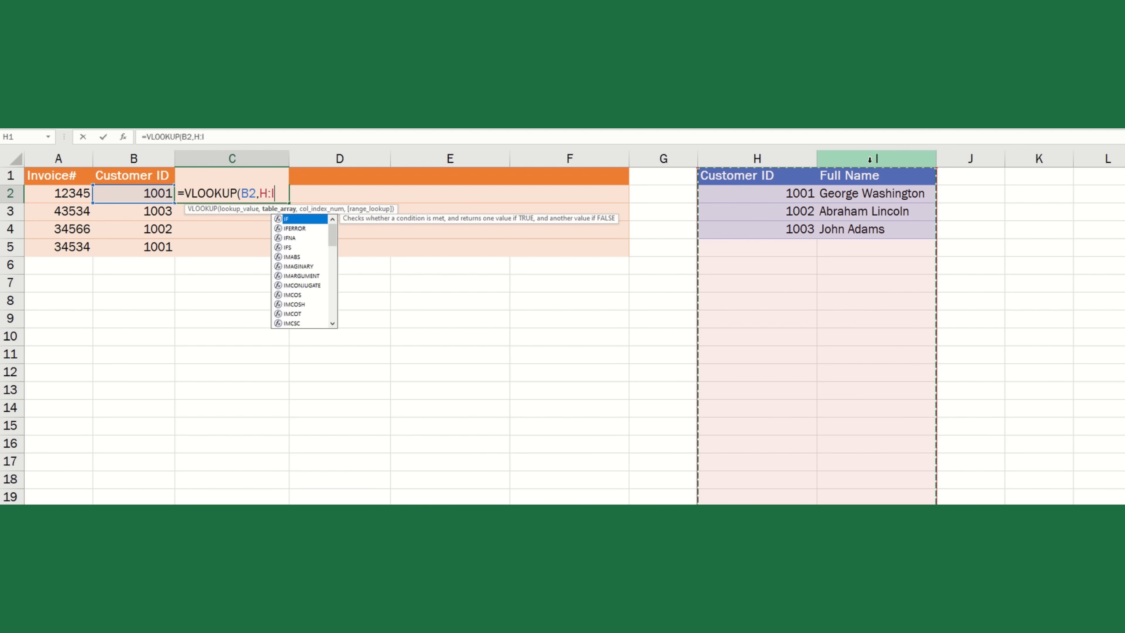
type(",")
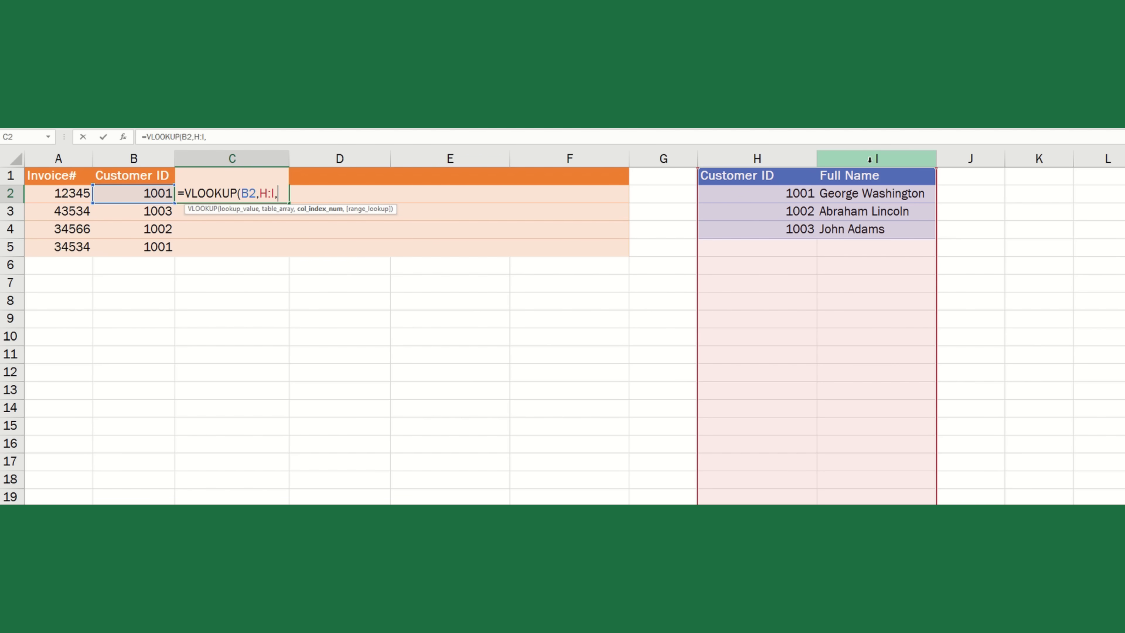
type("2,")
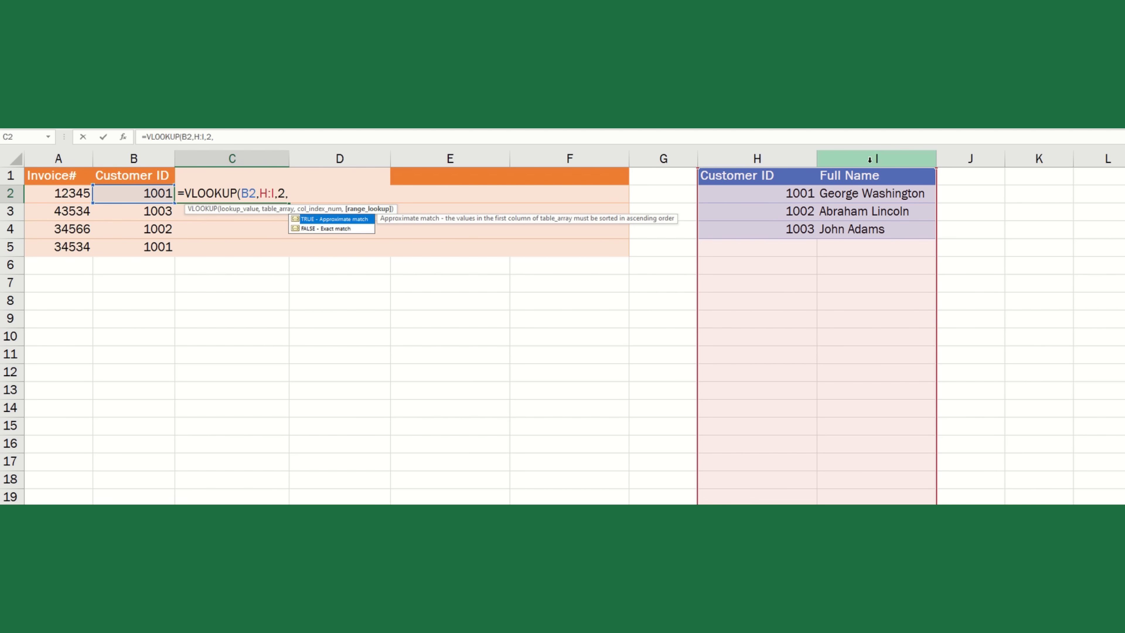
key("Down")
key("Tab")
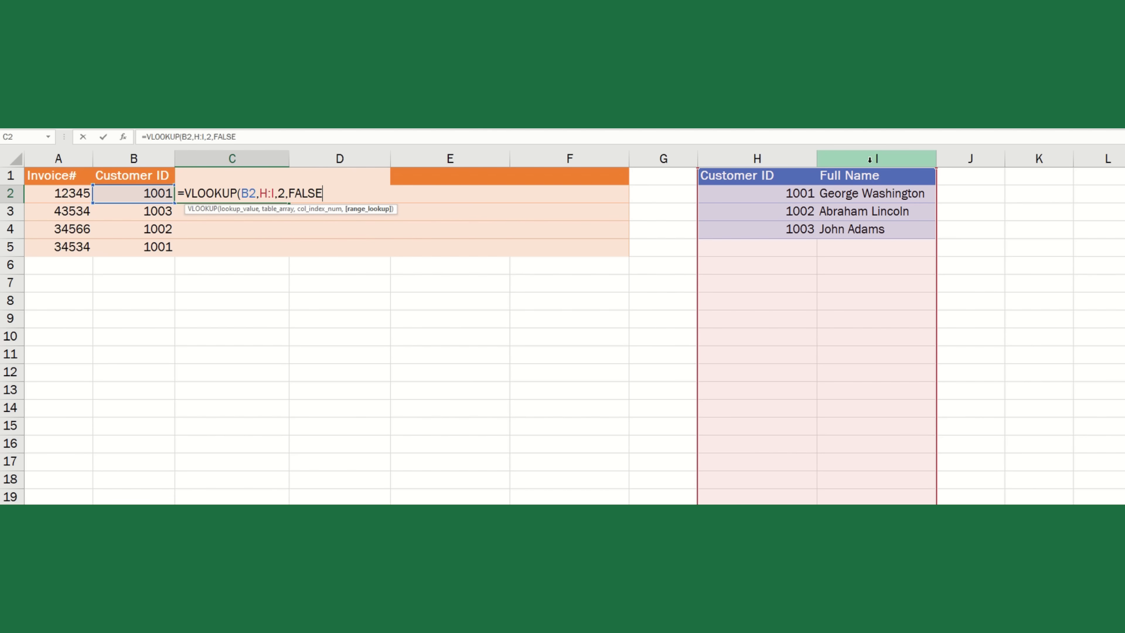
type(")")
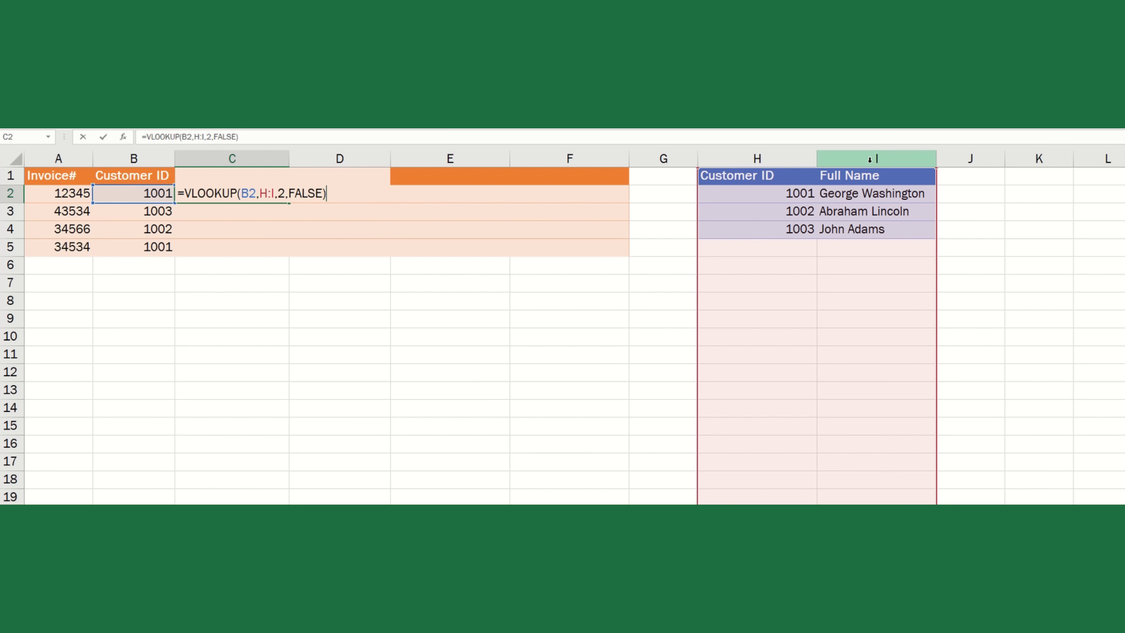
key("Return")
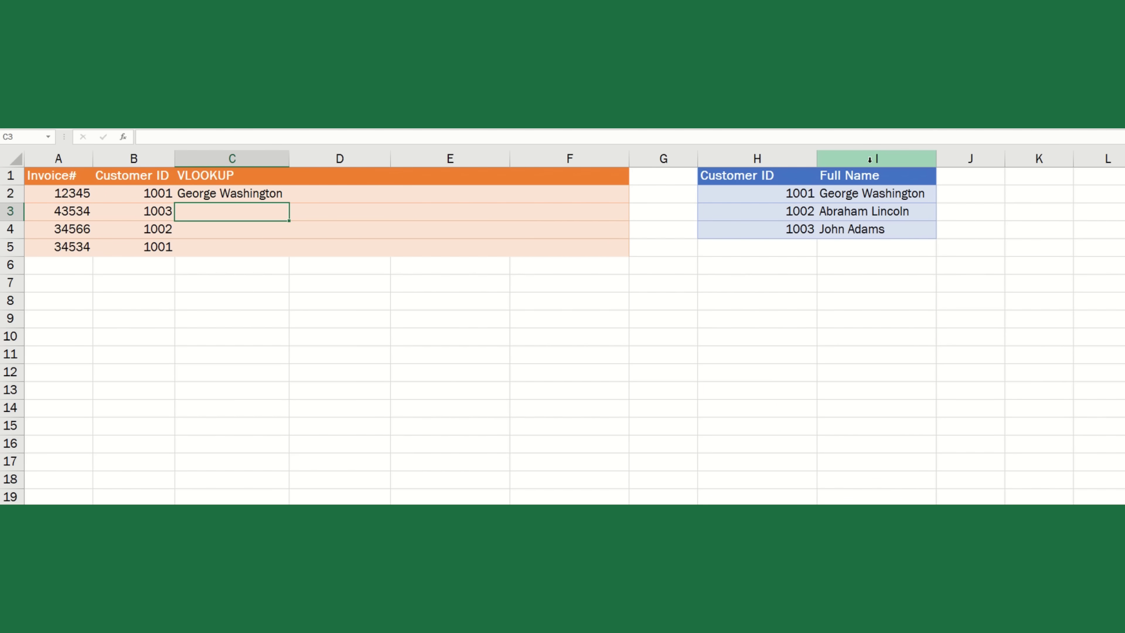
- Copy the VLOOKUP formula from C2 into C3:C5 for the remaining invoices and check the pasted formulas
key("Up")
key("ctrl+c")
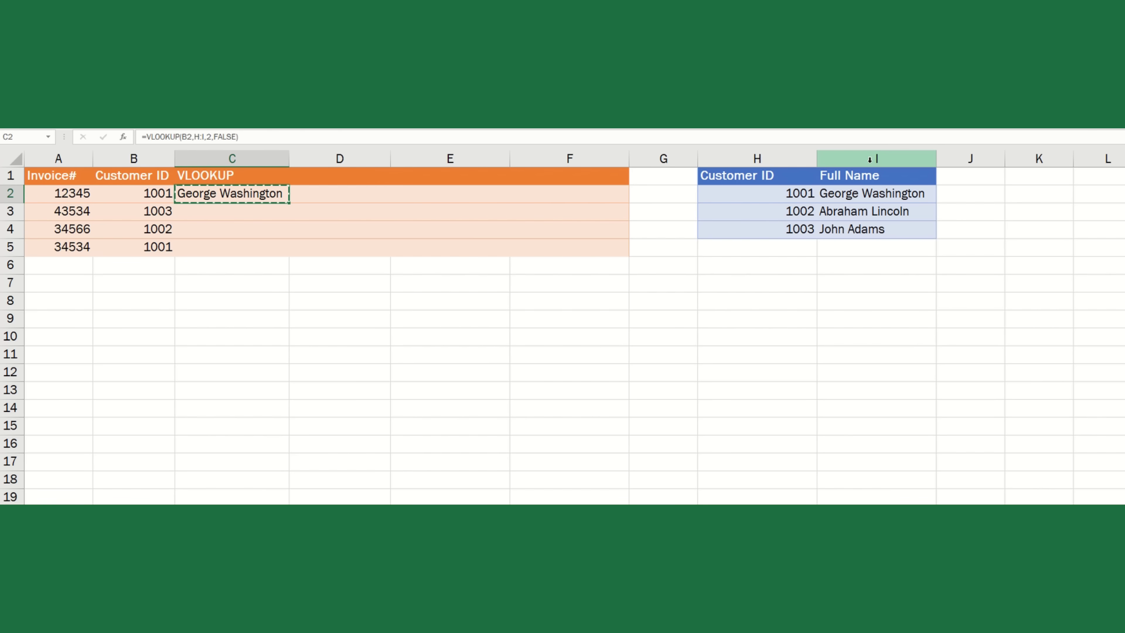
key("Down")
key("shift+Down")
key("shift+Down")
key("ctrl+v")
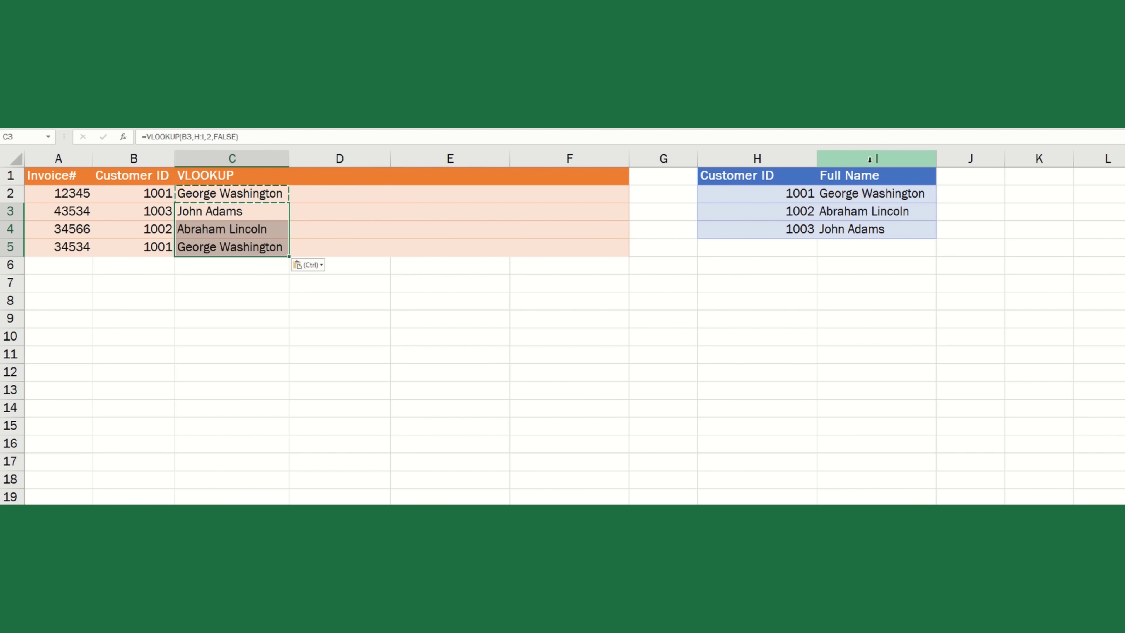
key("Up")
key("Down")
key("Down")
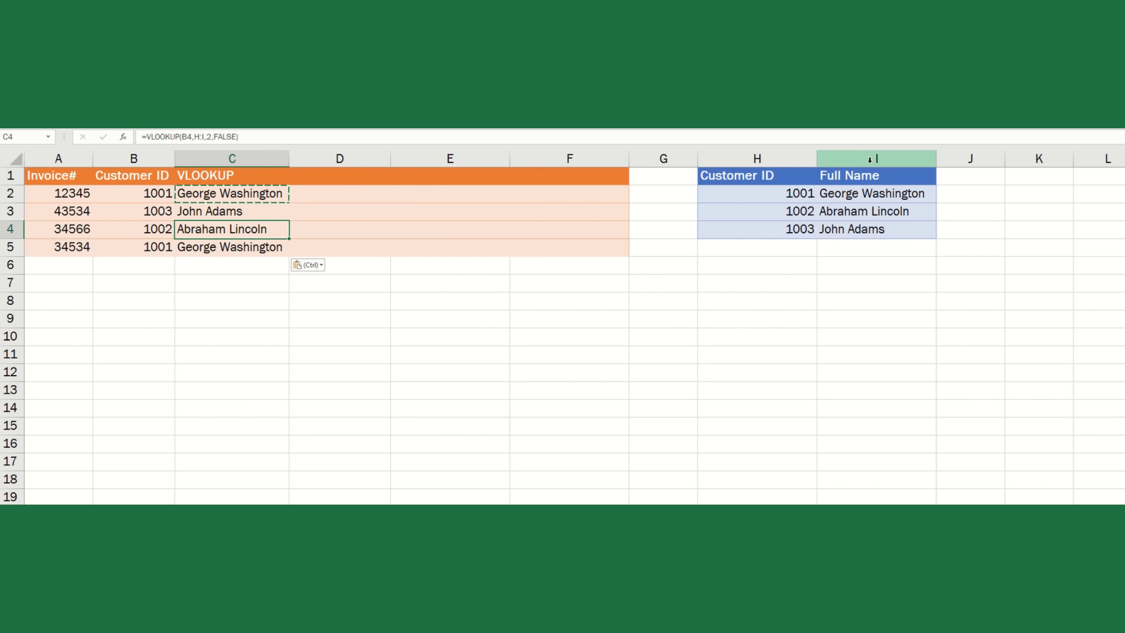
key("Down")
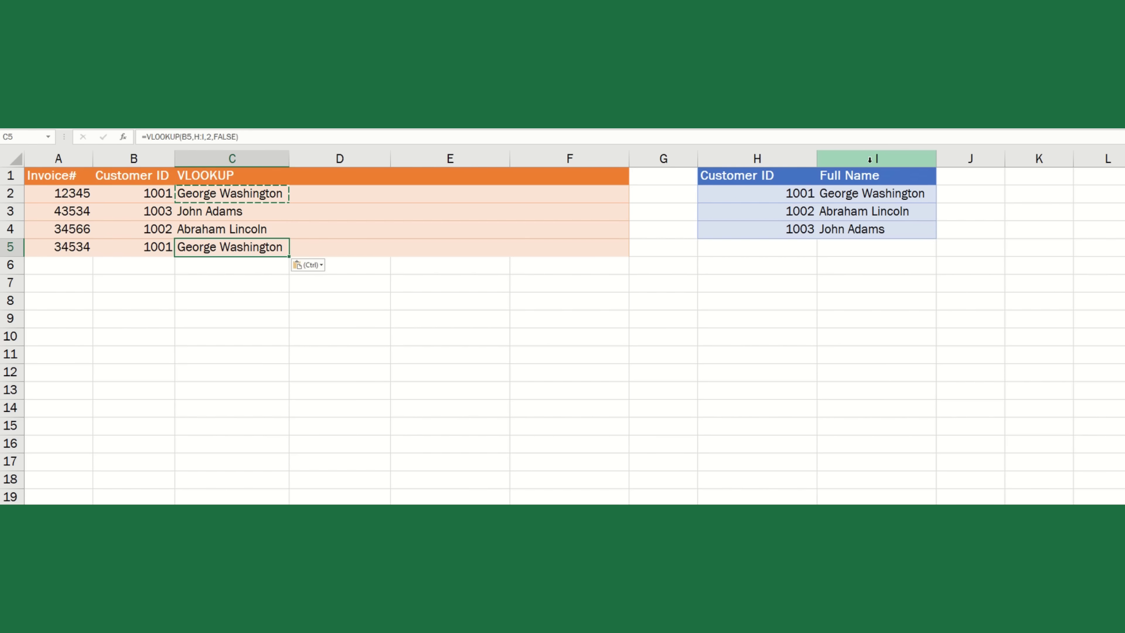
key("Escape")
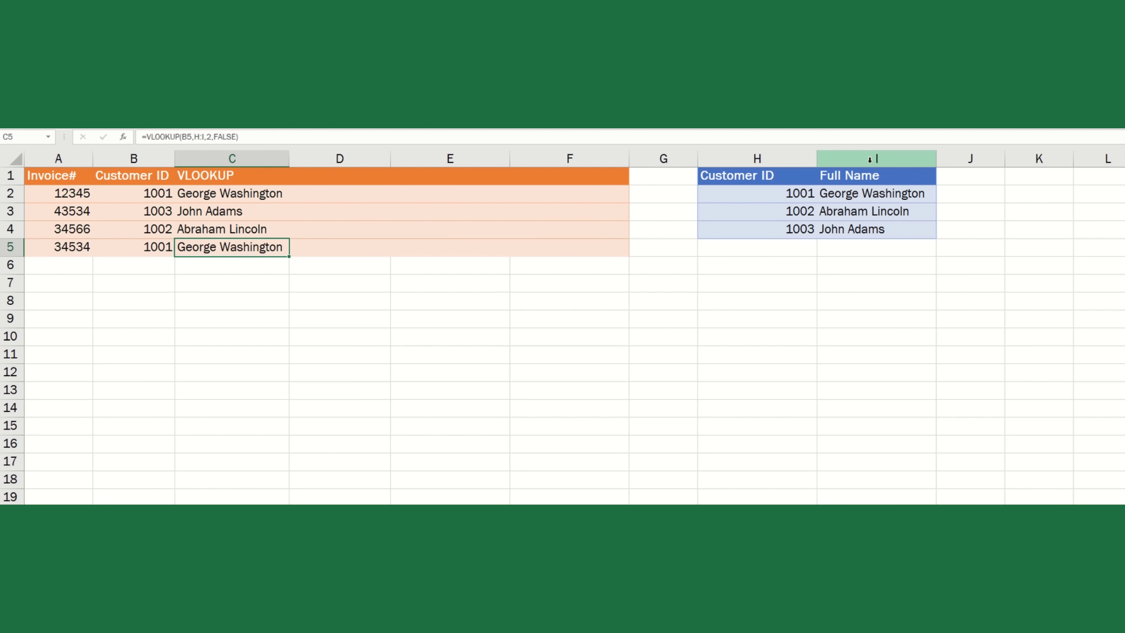
- Insert a blank column between Customer ID and Full Name in the customer lookup table
key("Right")
key("Right")
key("Right")
key("Right")
key("Right")
key("Right")
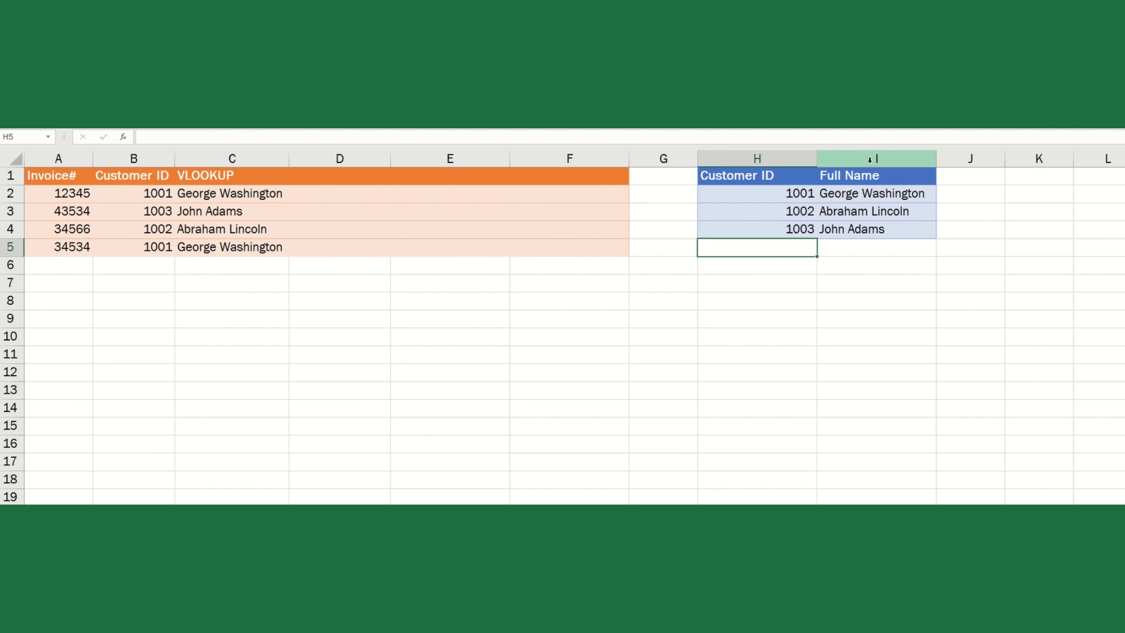
key("Up")
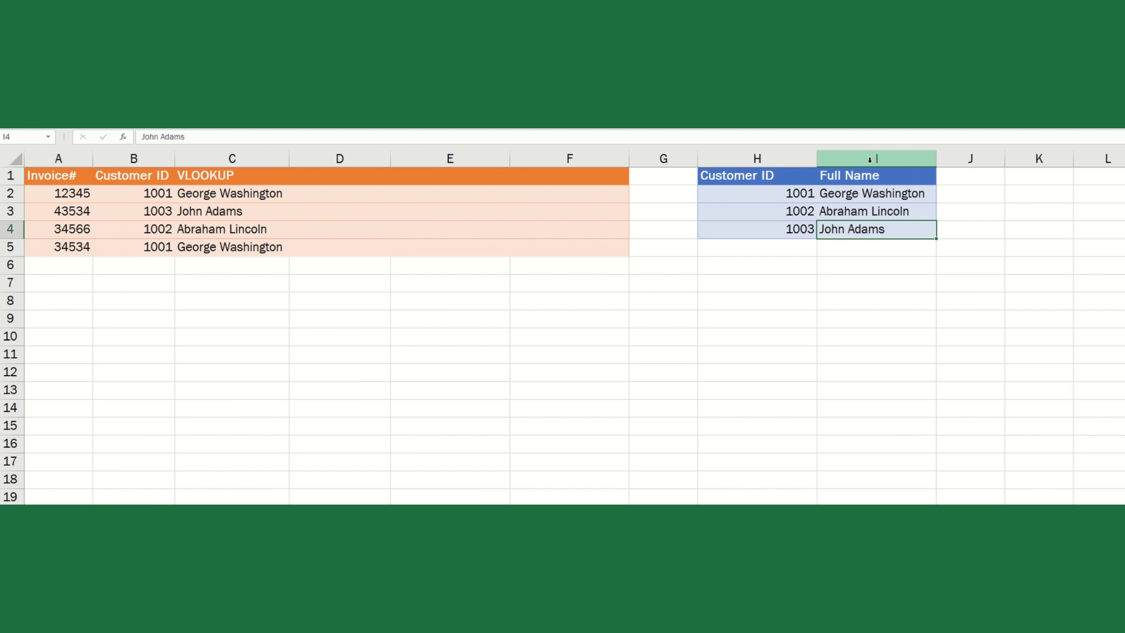
key("ctrl+shift+plus")
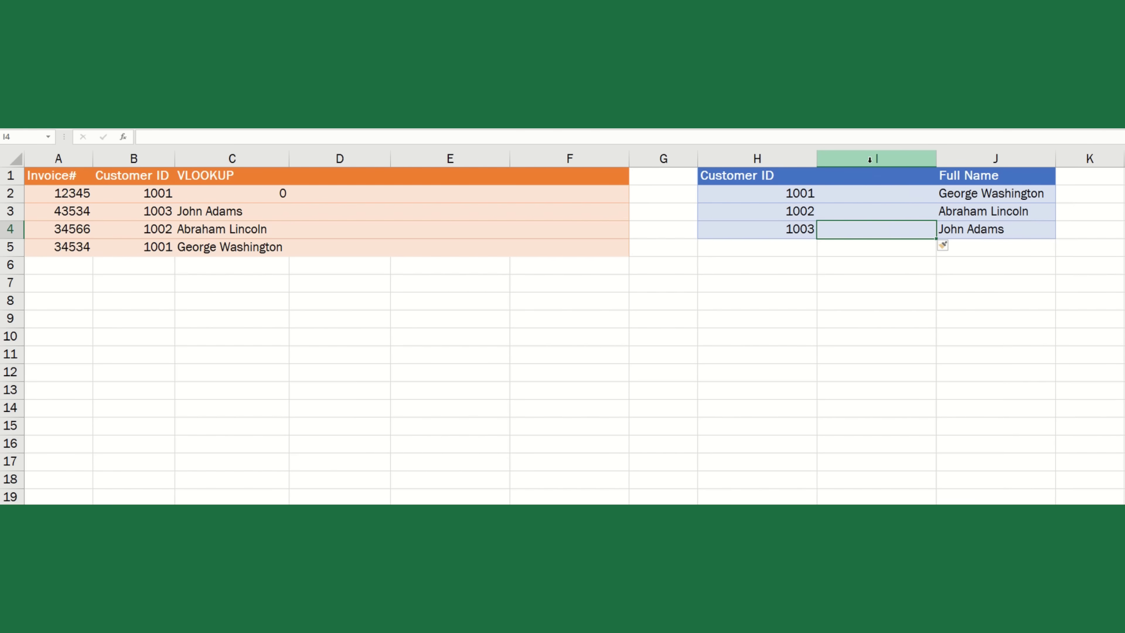
- Copy the adjusted VLOOKUP formula from C2 over the formulas in C3:C5
key("Down")
key("Left")
key("Left")
key("Left")
key("Left")
key("Left")
key("Left")
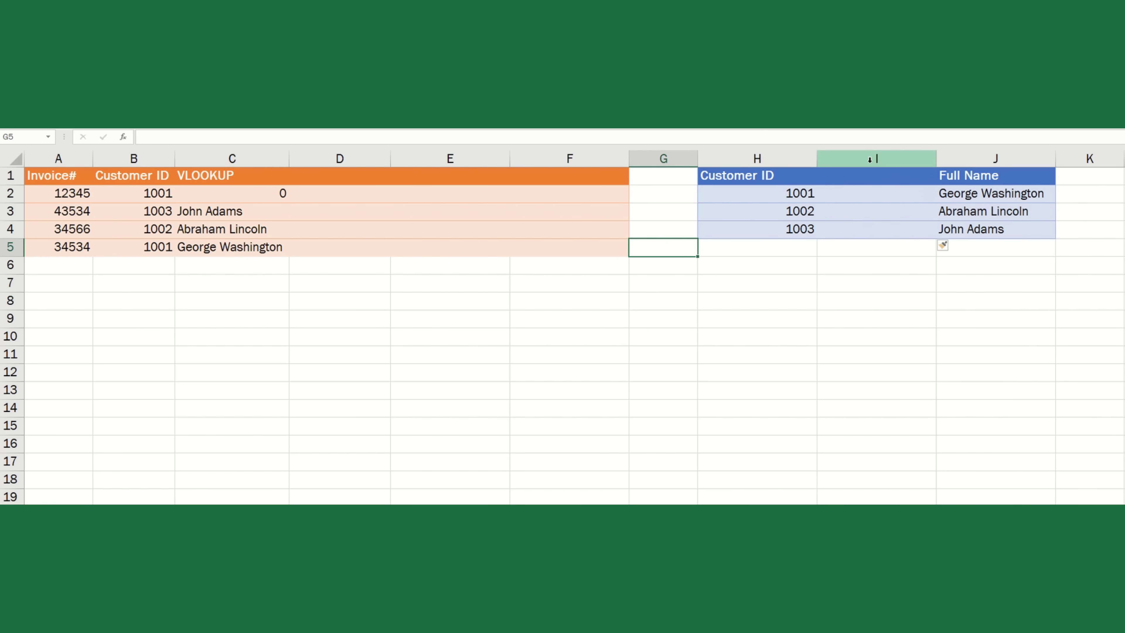
key("Up")
key("Up")
key("Up")
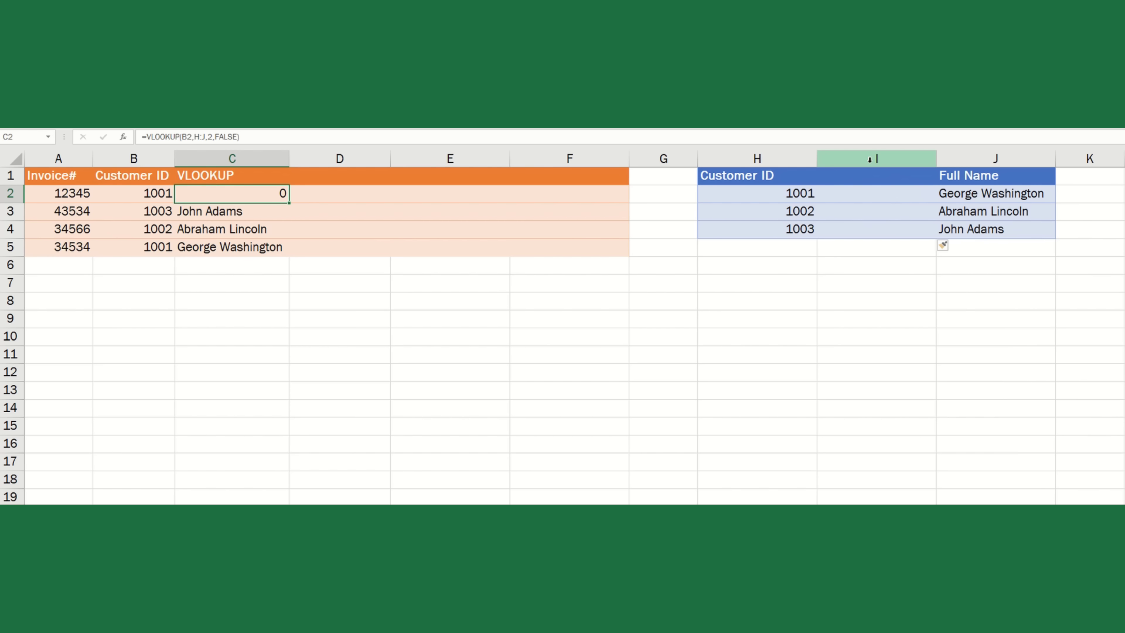
key("ctrl+c")
key("Down")
key("shift+Down")
key("shift+Down")
key("ctrl+v")
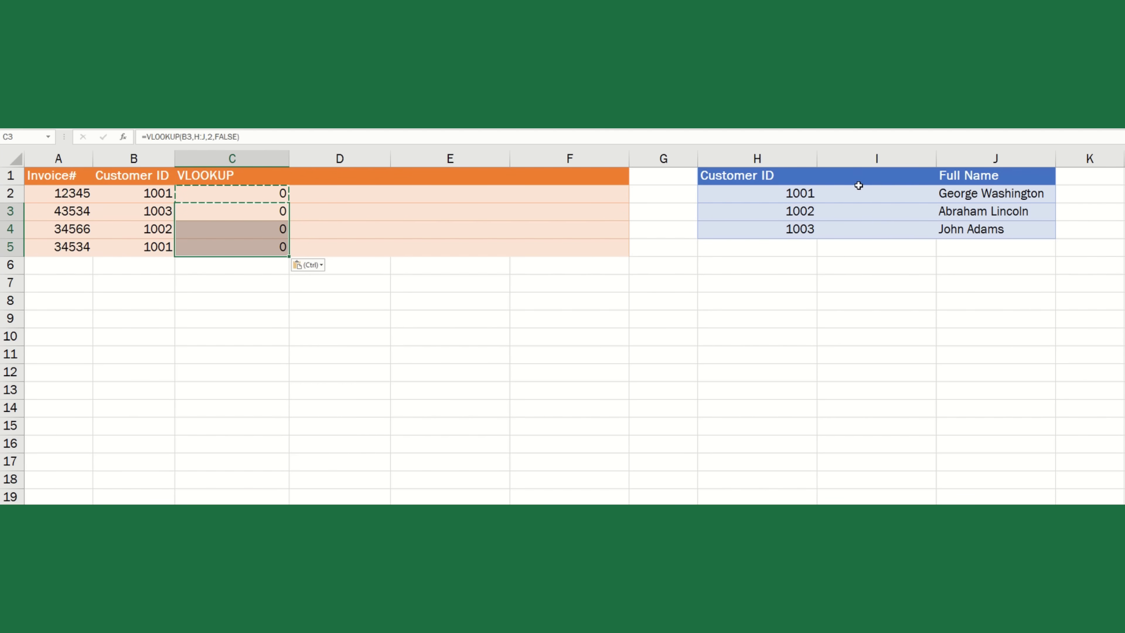
- Fill the new column I with NYC, LA and Chicago in I2:I4 and give it the header City
left_click(864, 193)
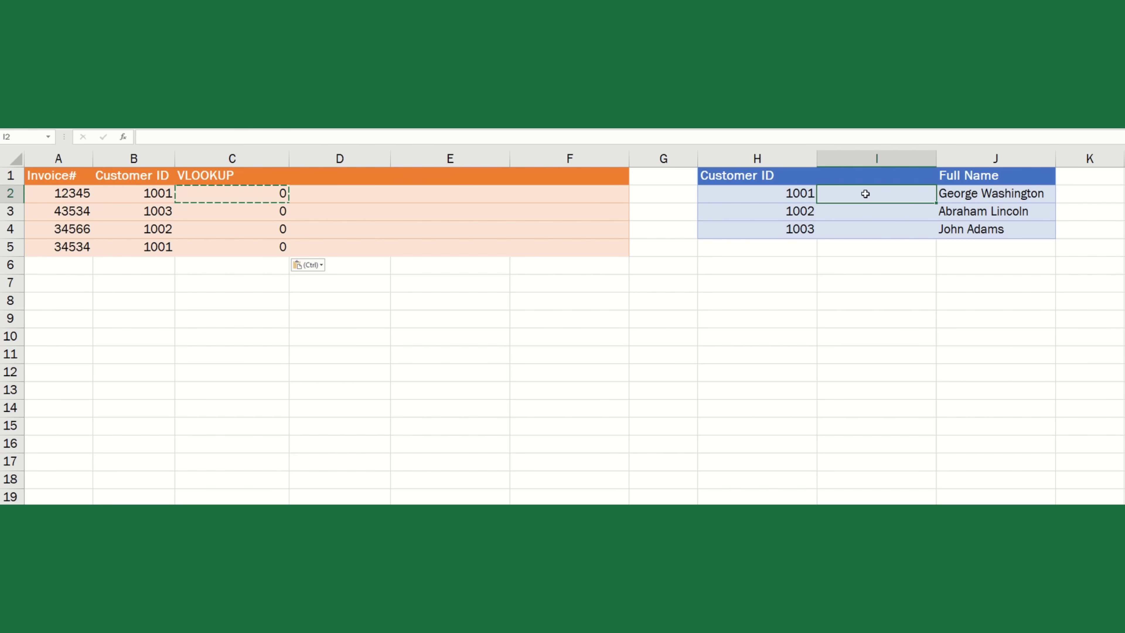
type("NYC")
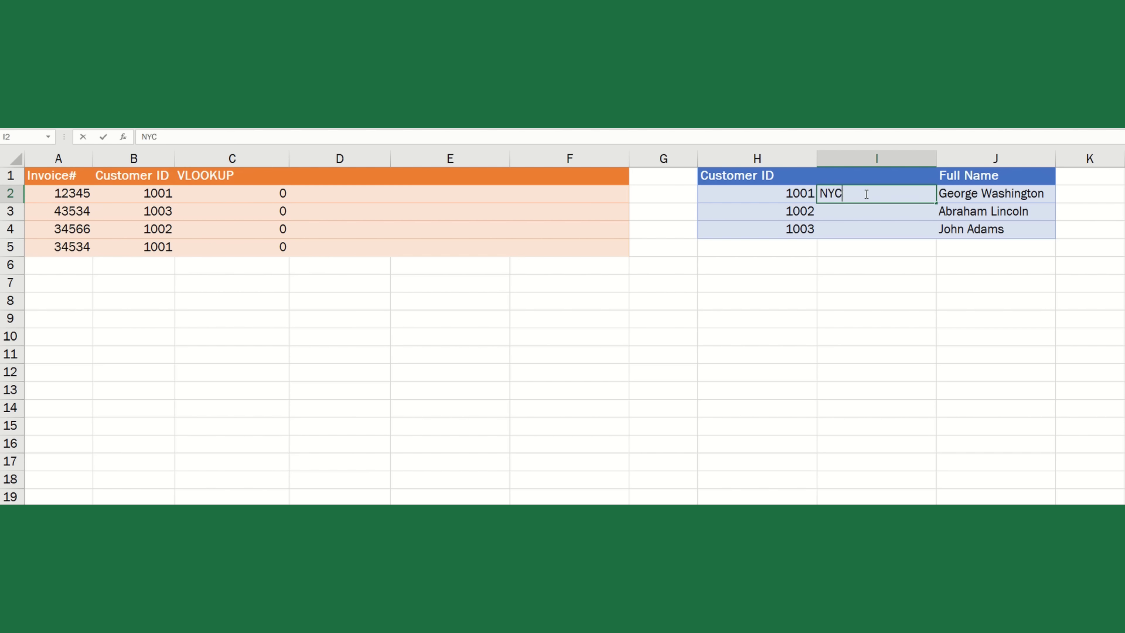
key("Return")
type("LA")
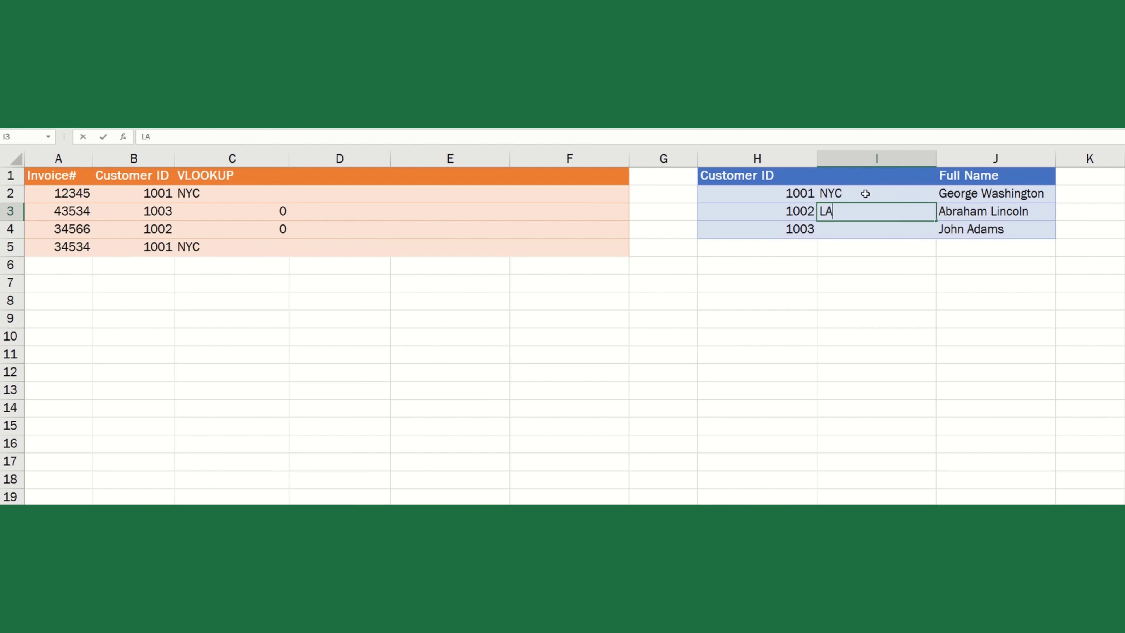
key("Return")
type("Chicago")
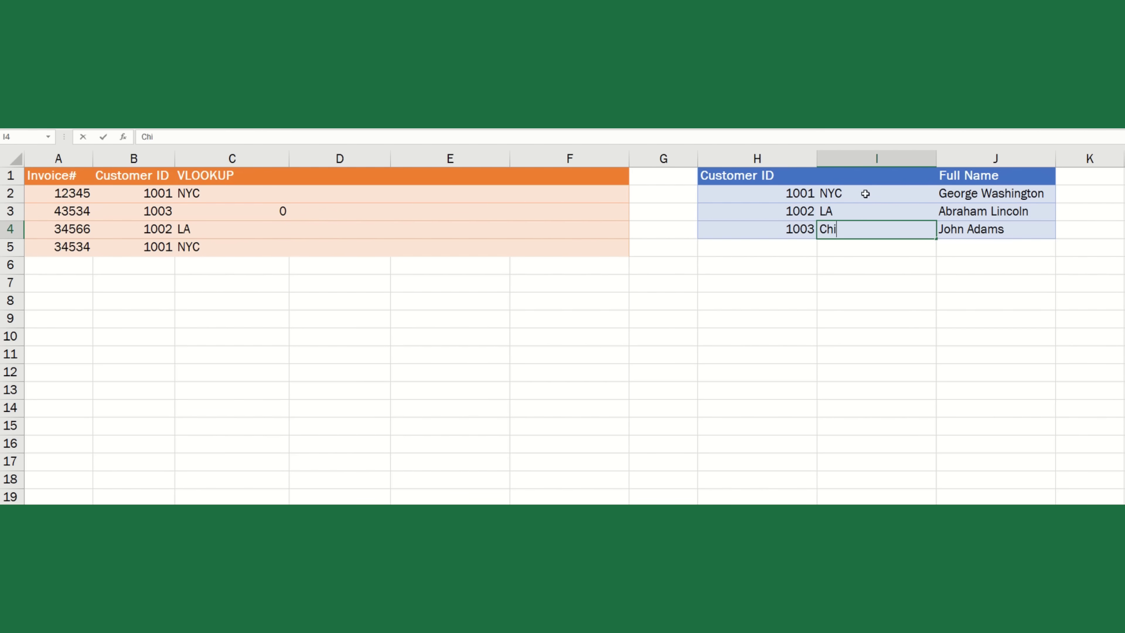
key("Up")
key("Up")
key("Up")
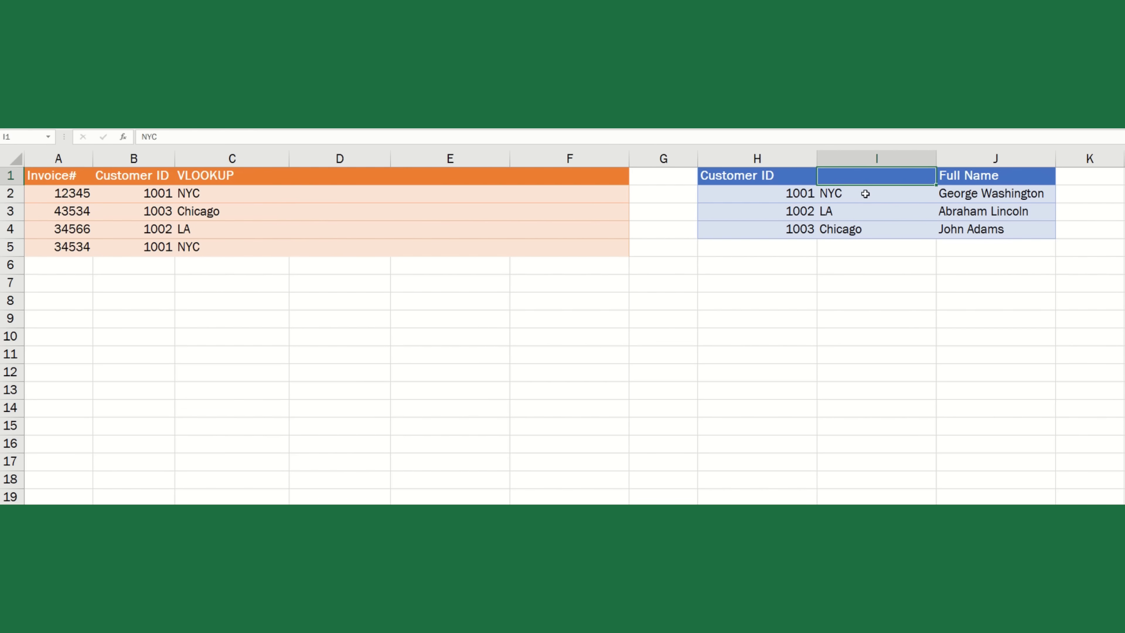
type("City")
key("Left")
- Examine the VLOOKUP formula in C2 against the column order of the customer lookup table
key("Left")
key("Left")
key("Left")
key("Left")
key("Left")
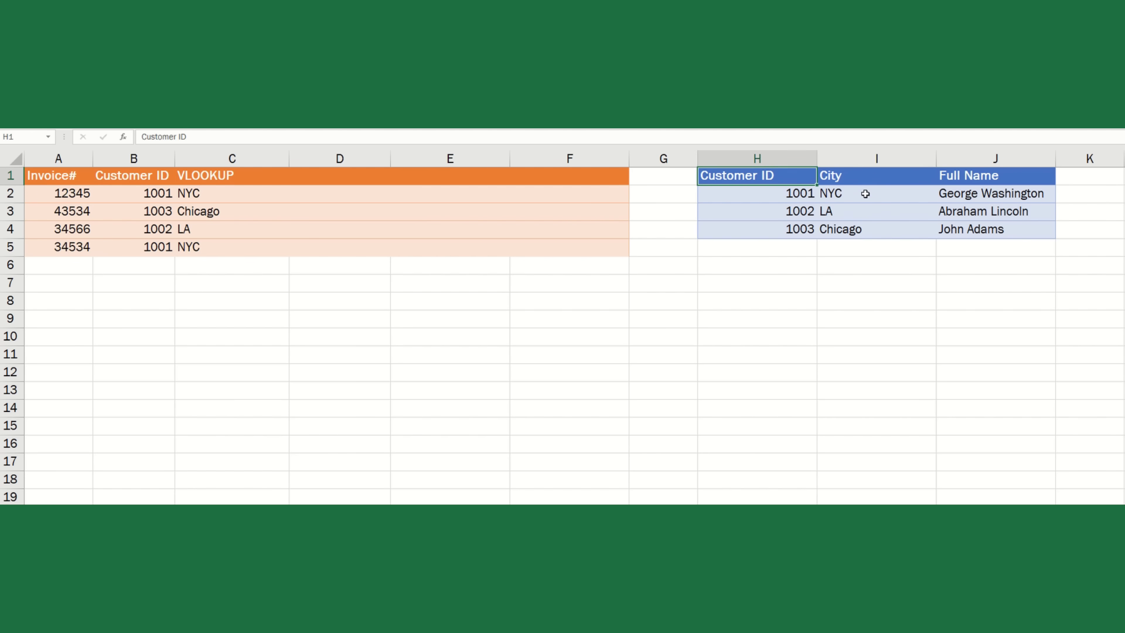
key("Down")
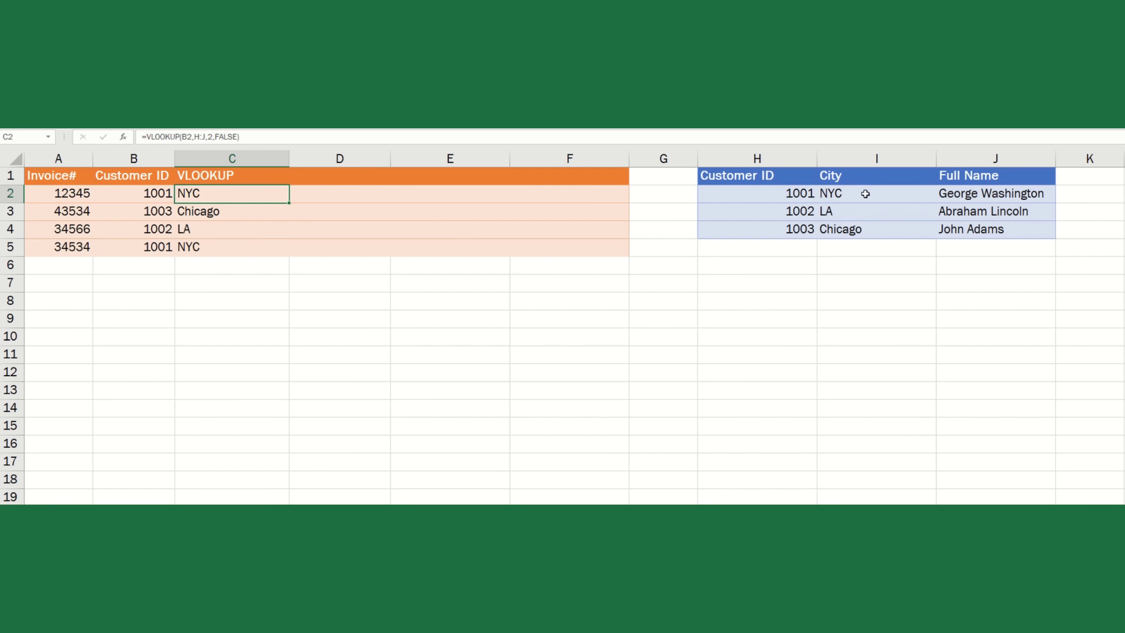
key("Right")
key("Right")
key("Right")
key("Right")
key("Right")
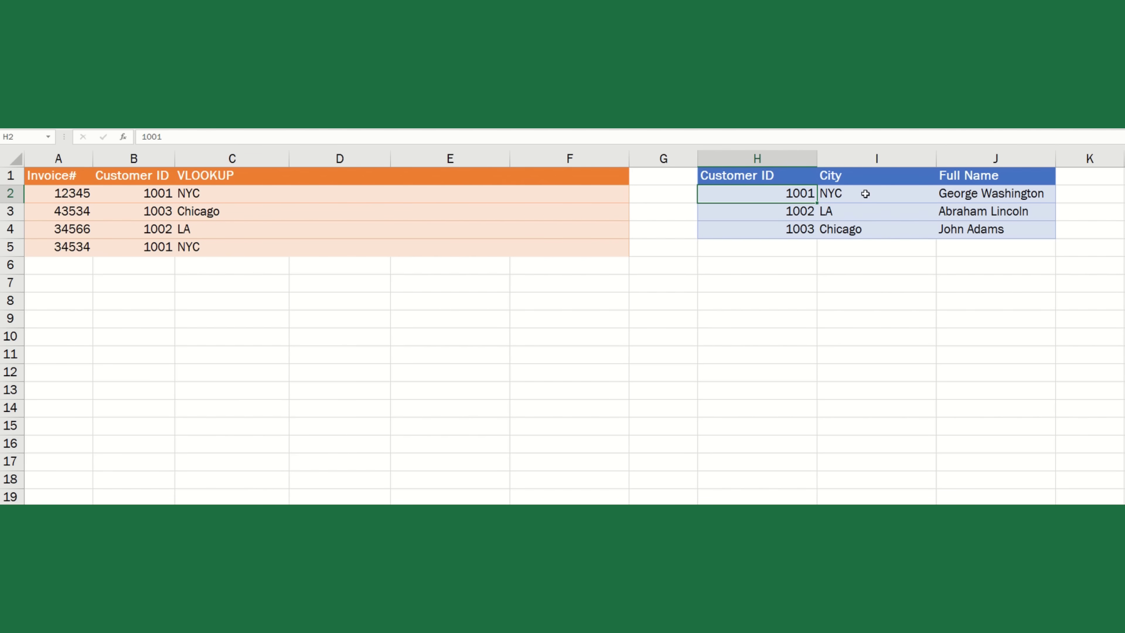
- Delete the entire City column from the customer lookup table and return to the formula in C2
key("Right")
key("ctrl+minus")
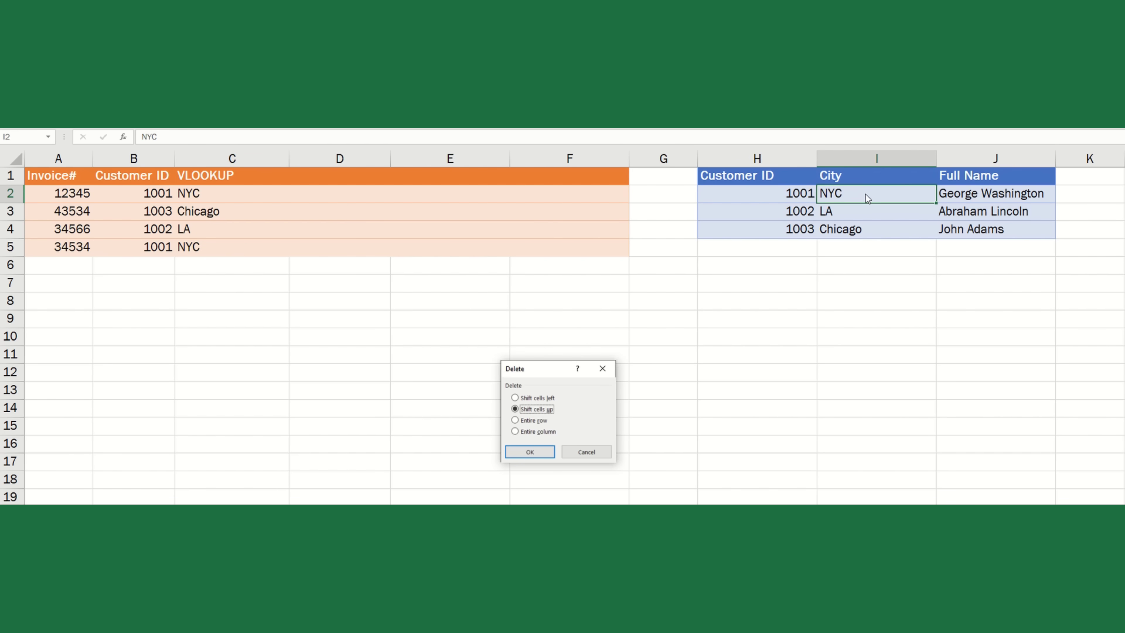
key("Down")
key("Down")
key("Return")
key("Left")
key("Left")
key("Left")
key("Left")
key("Left")
key("Left")
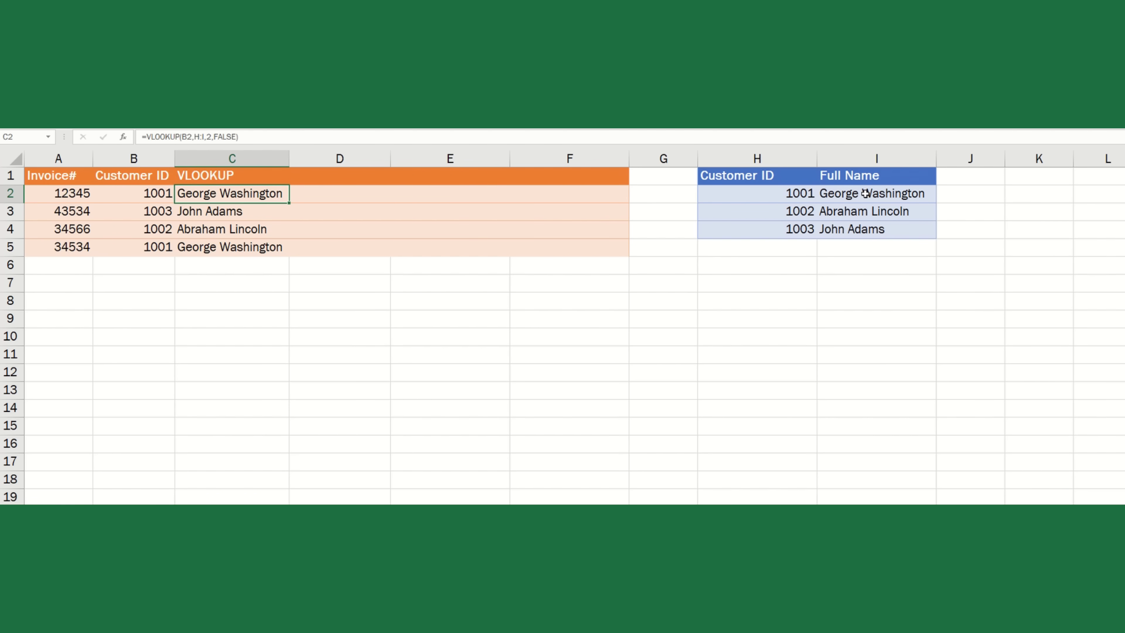
- Enter the formula =MATCH(B2,H:H,) in D2 to find the invoice's customer ID in column H
key("Right")
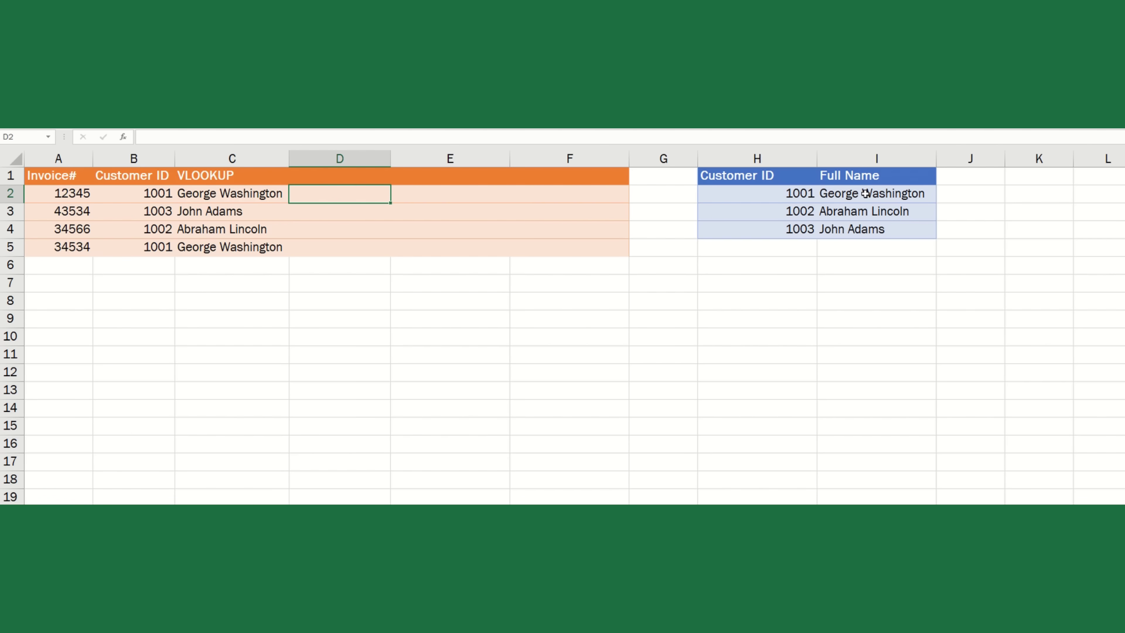
type("=MA")
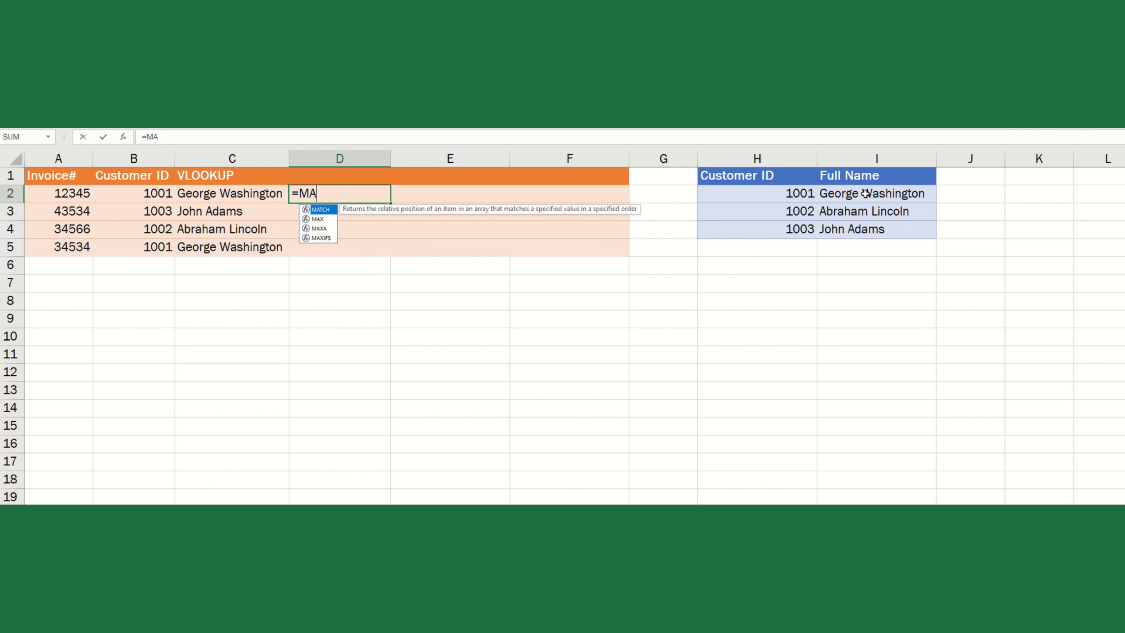
type("TCH(")
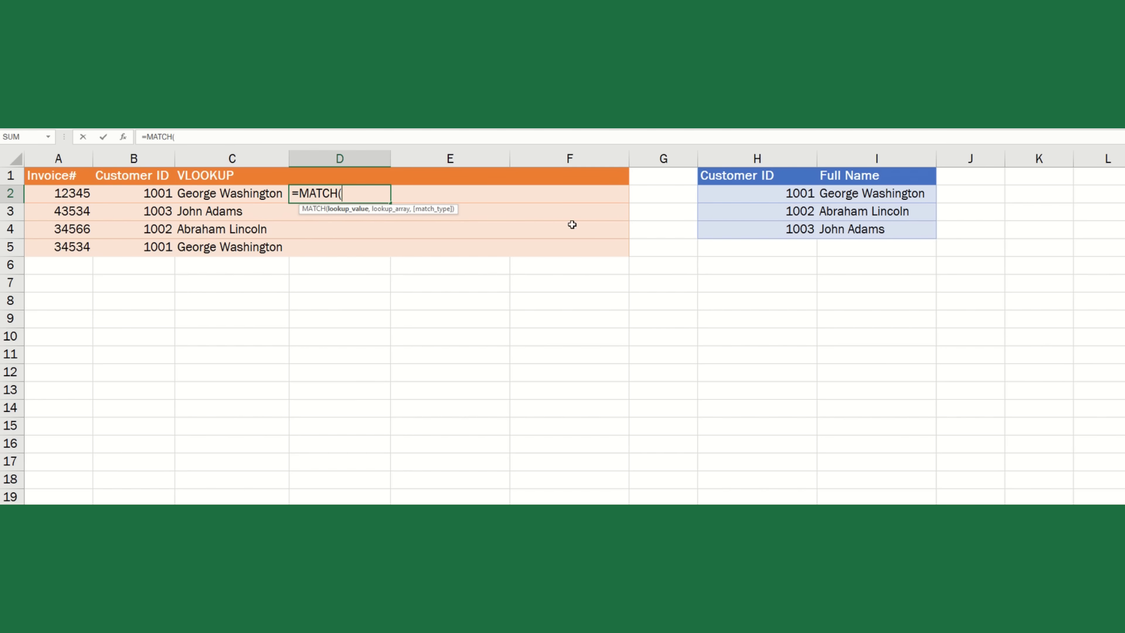
left_click(146, 193)
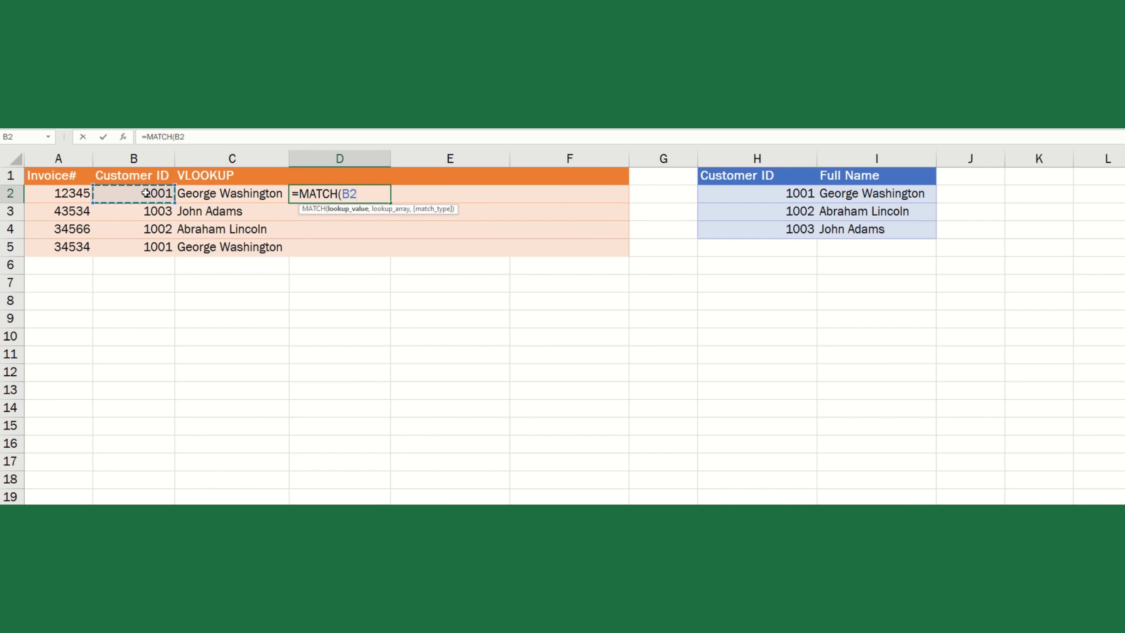
type(",")
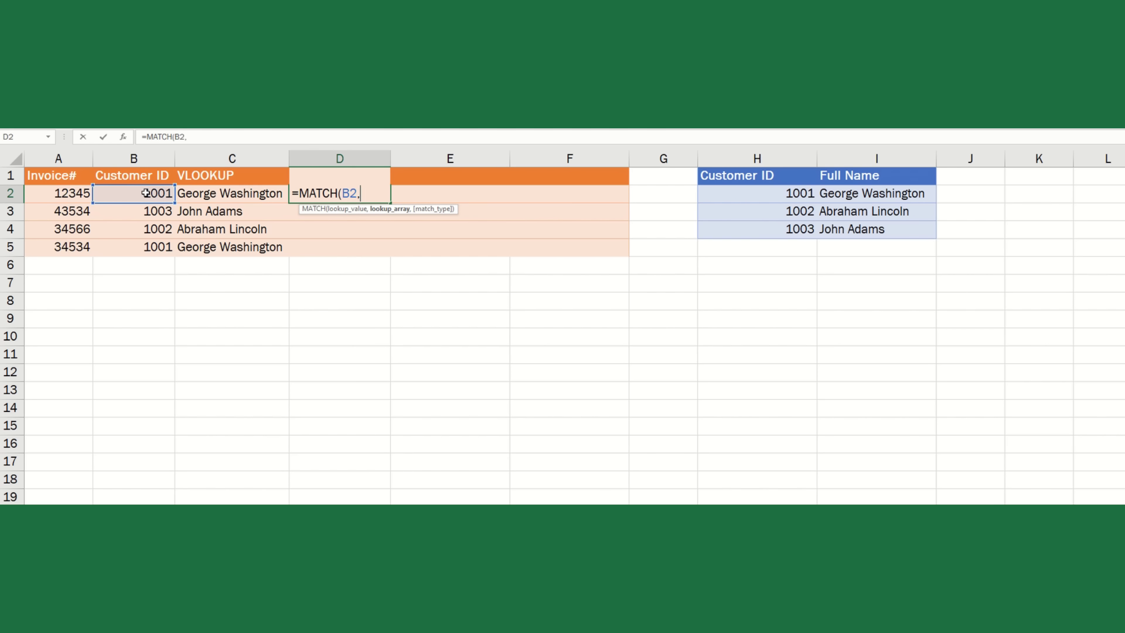
left_click(723, 157)
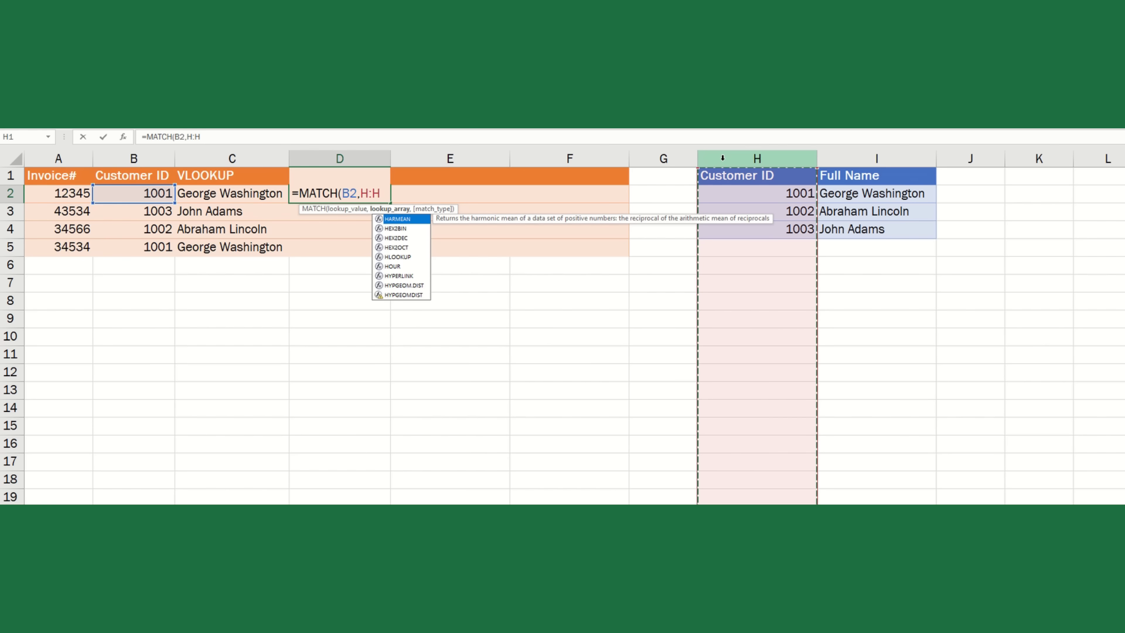
type(",")
key("Down")
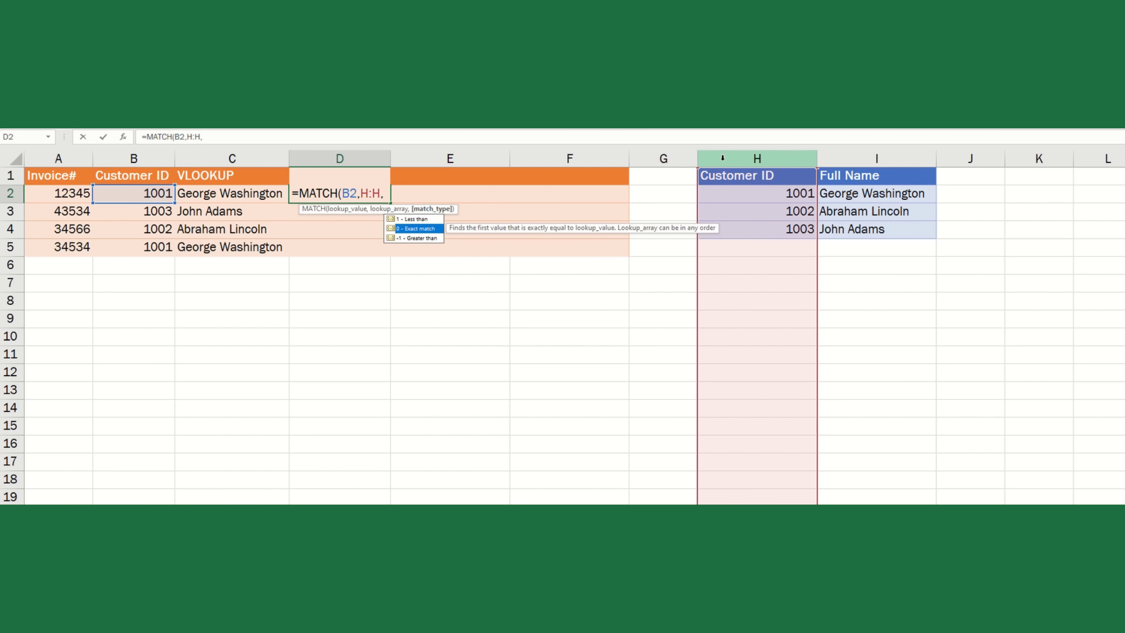
key("Return")
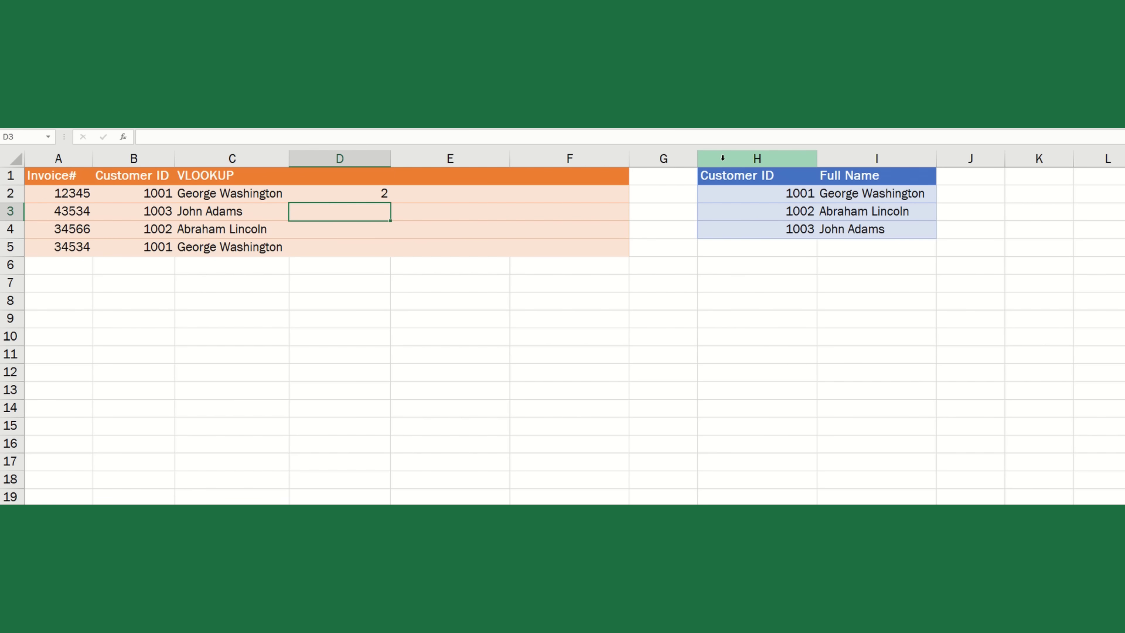
- Compare the MATCH result in D2 with the row position of the matching customer ID in column H
key("Up")
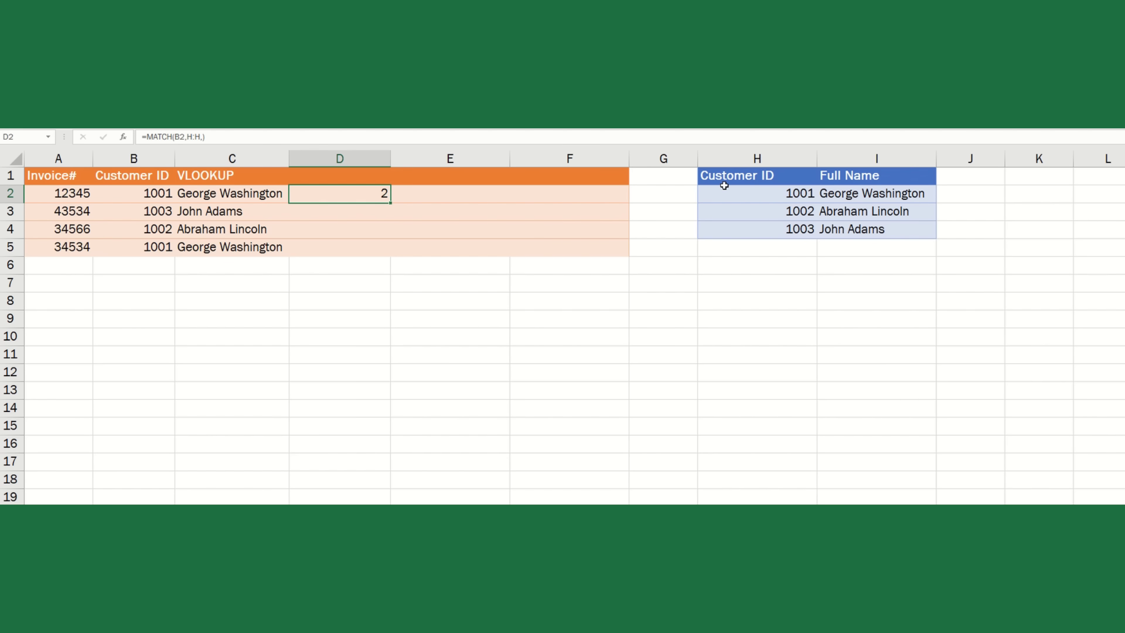
left_click(758, 175)
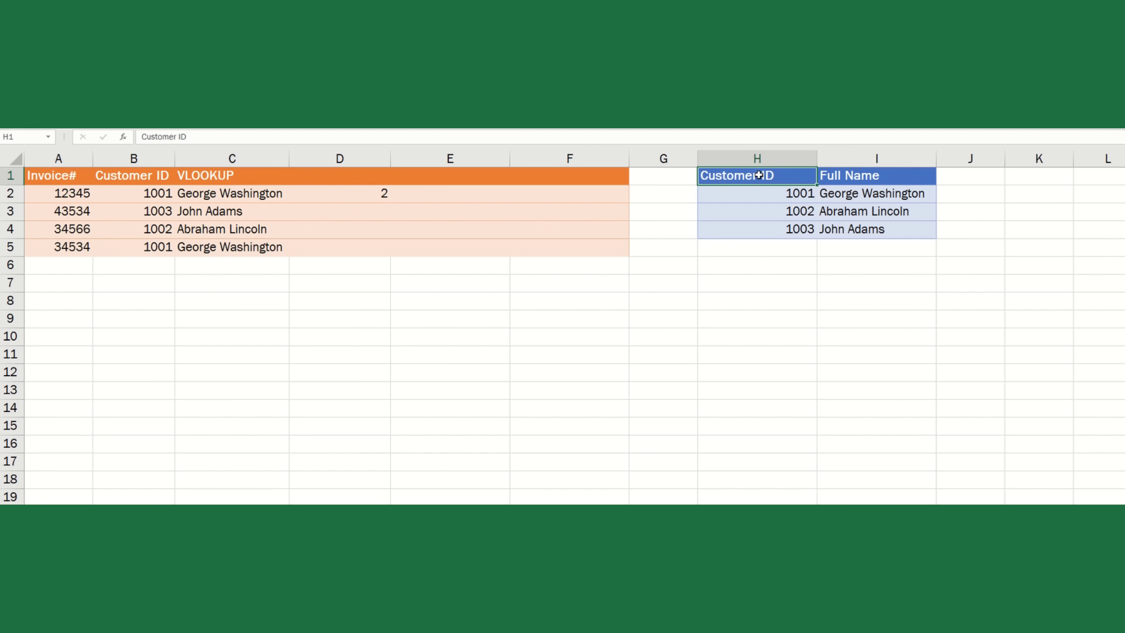
left_click(761, 193)
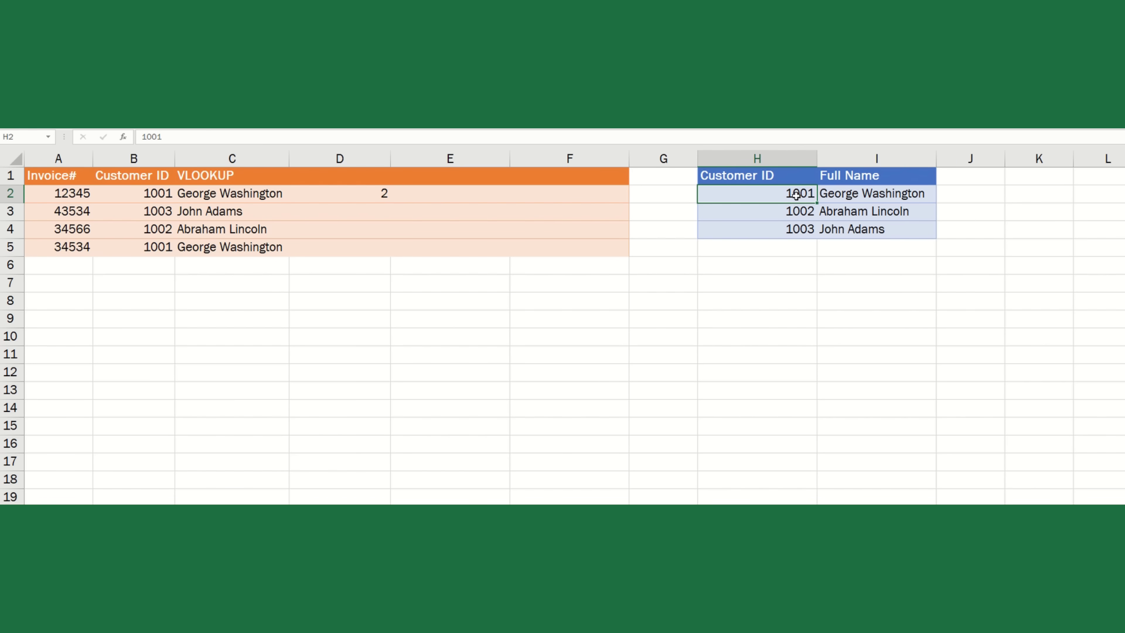
key("Left")
key("Left")
key("Left")
key("Left")
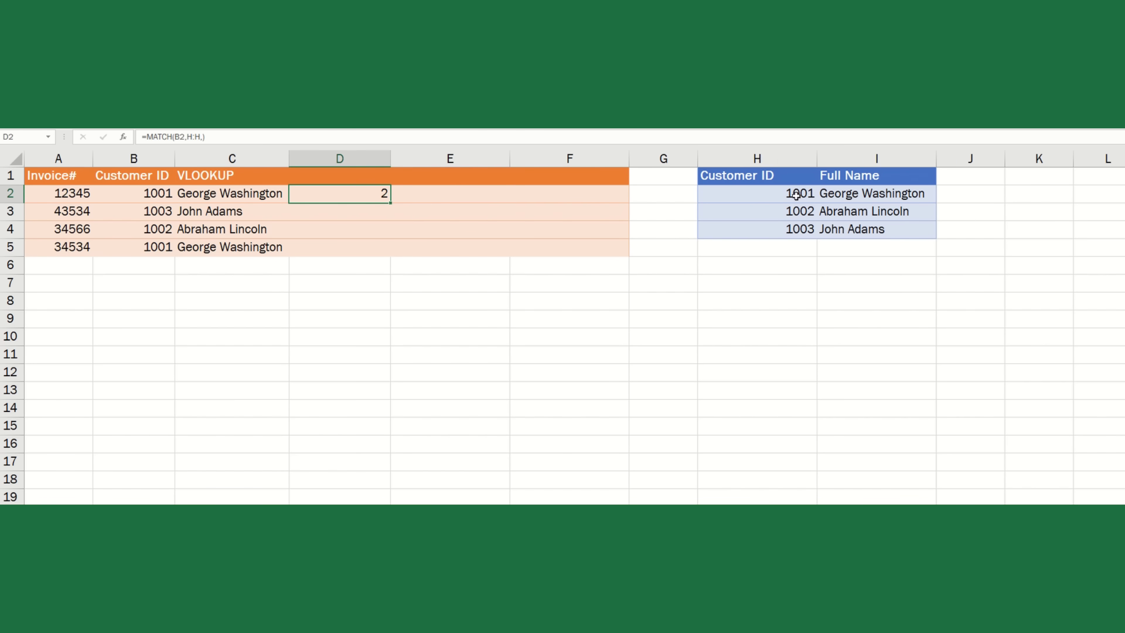
key("Left")
key("Right")
- Copy the MATCH formula from D2 into D3, D4 and D5
key("ctrl+c")
key("Down")
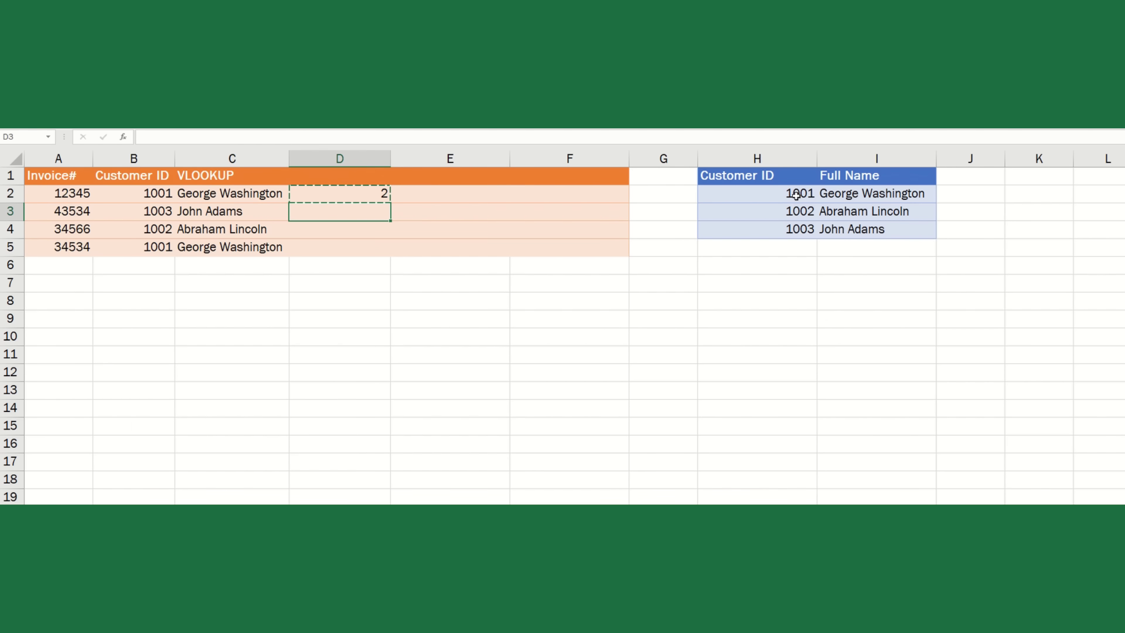
key("ctrl+v")
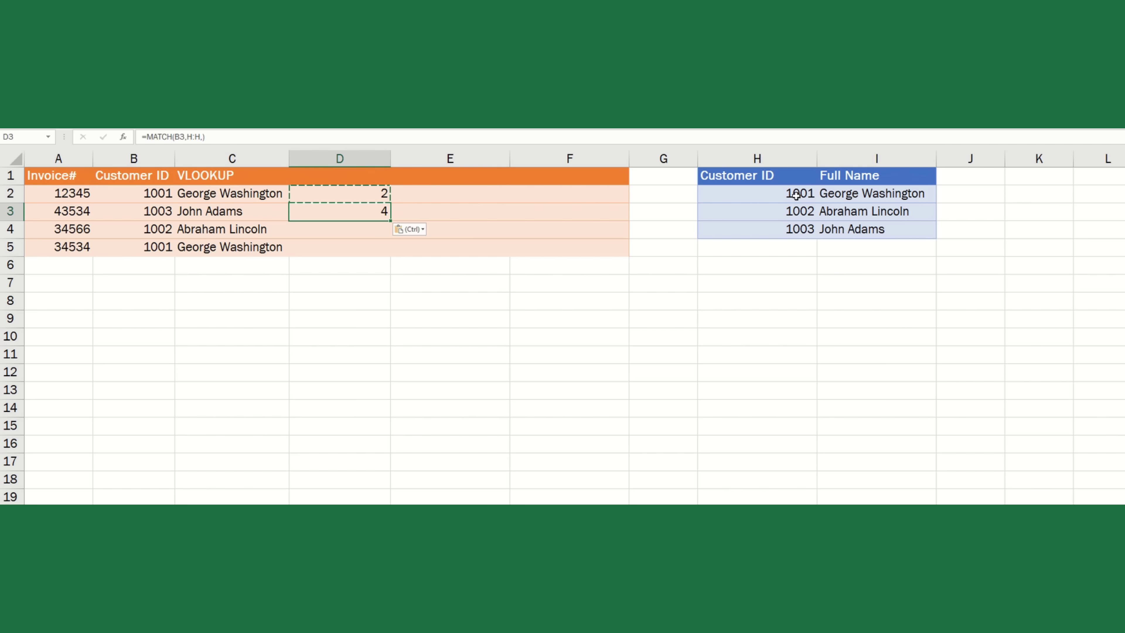
key("Down")
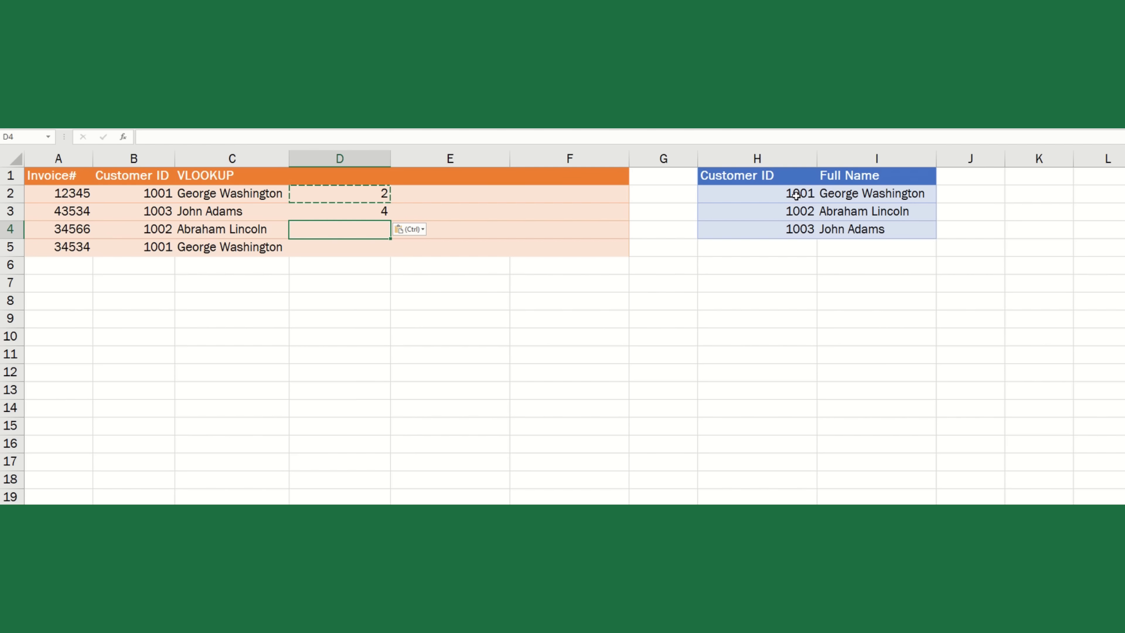
key("ctrl+v")
key("Down")
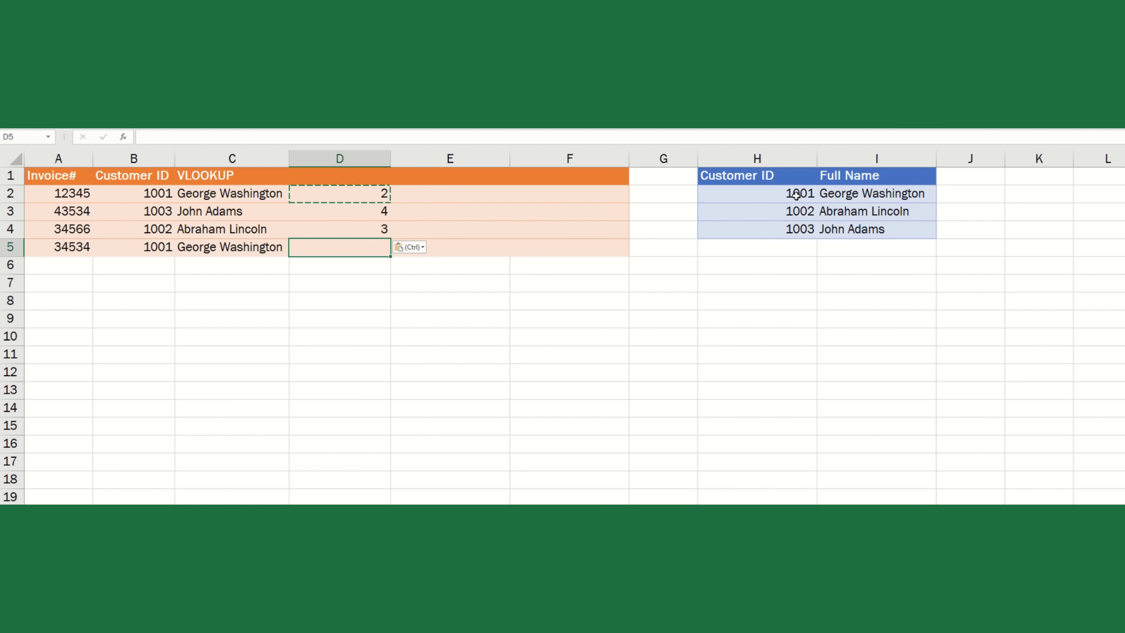
key("ctrl+v")
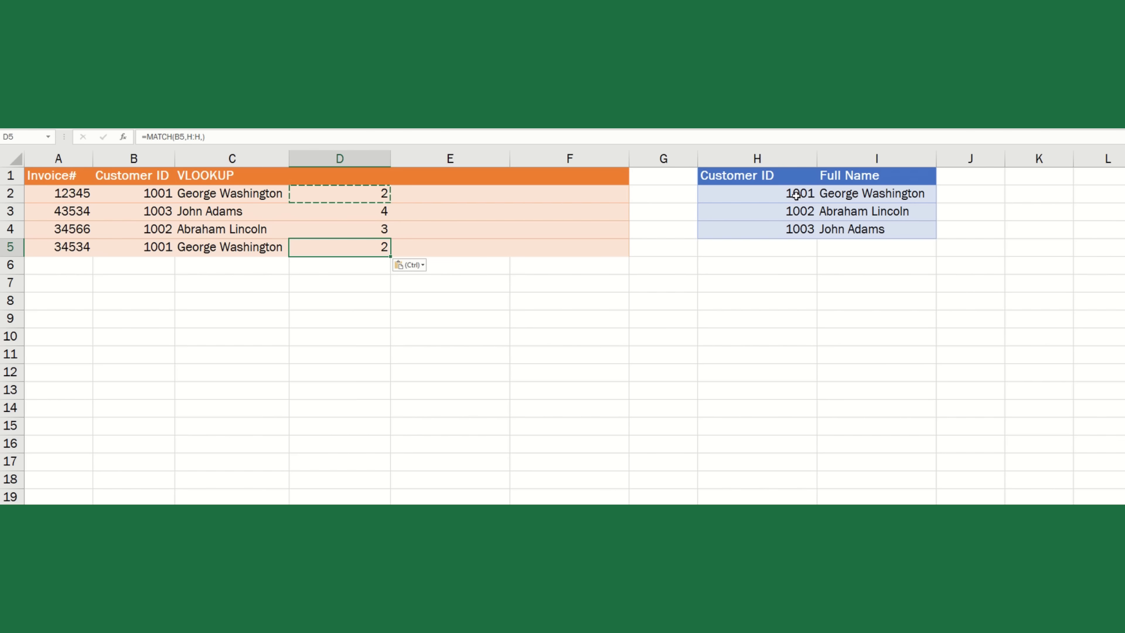
- Enter the formula =INDEX(I:I,D2) in E2 to return the full name from the matched row
key("Right")
key("Up")
key("Up")
key("Up")
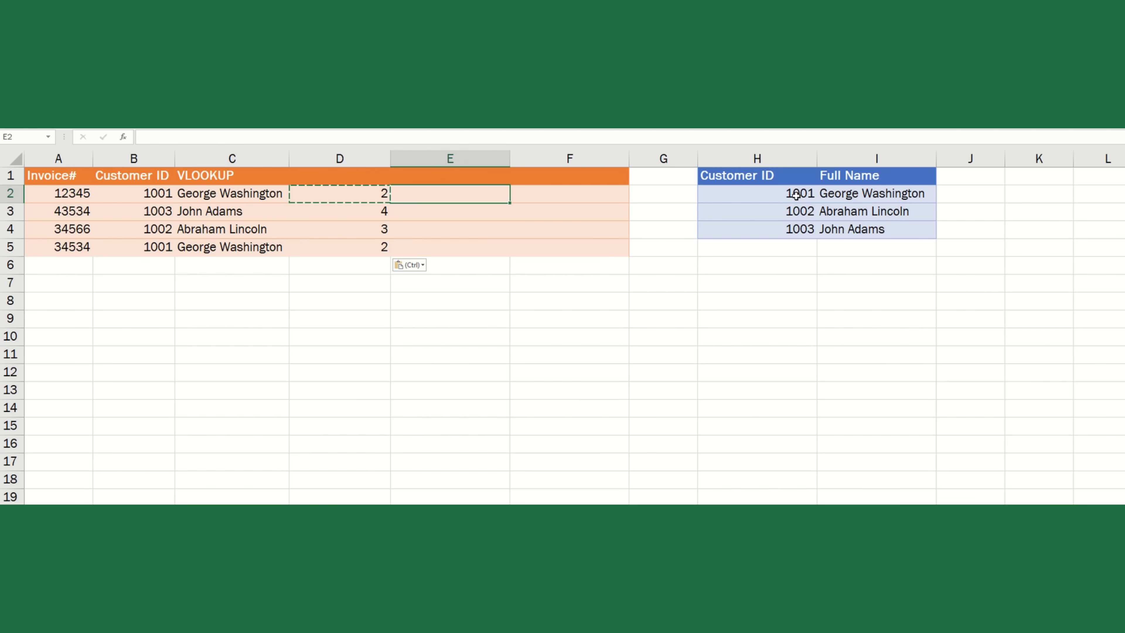
key("Escape")
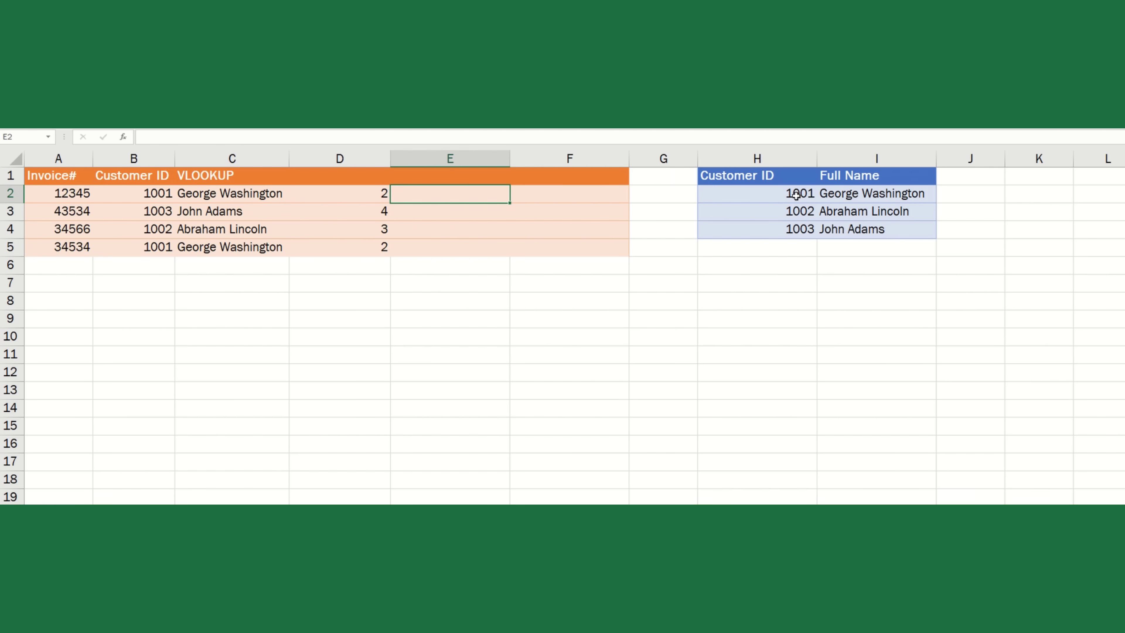
type("=INDEX(")
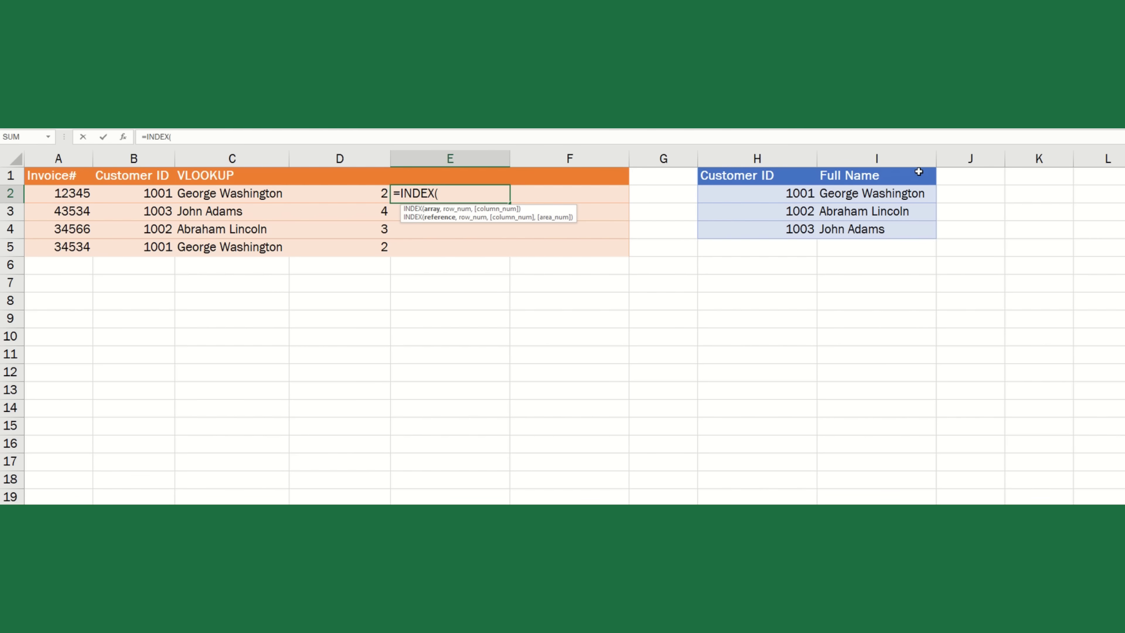
left_click(876, 159)
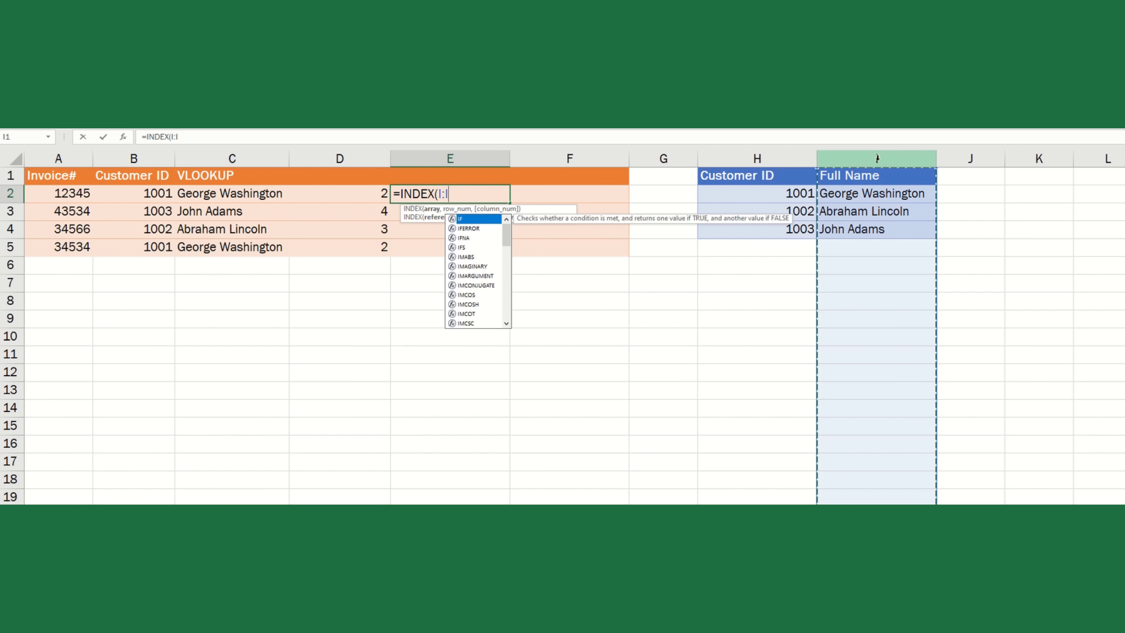
type(",")
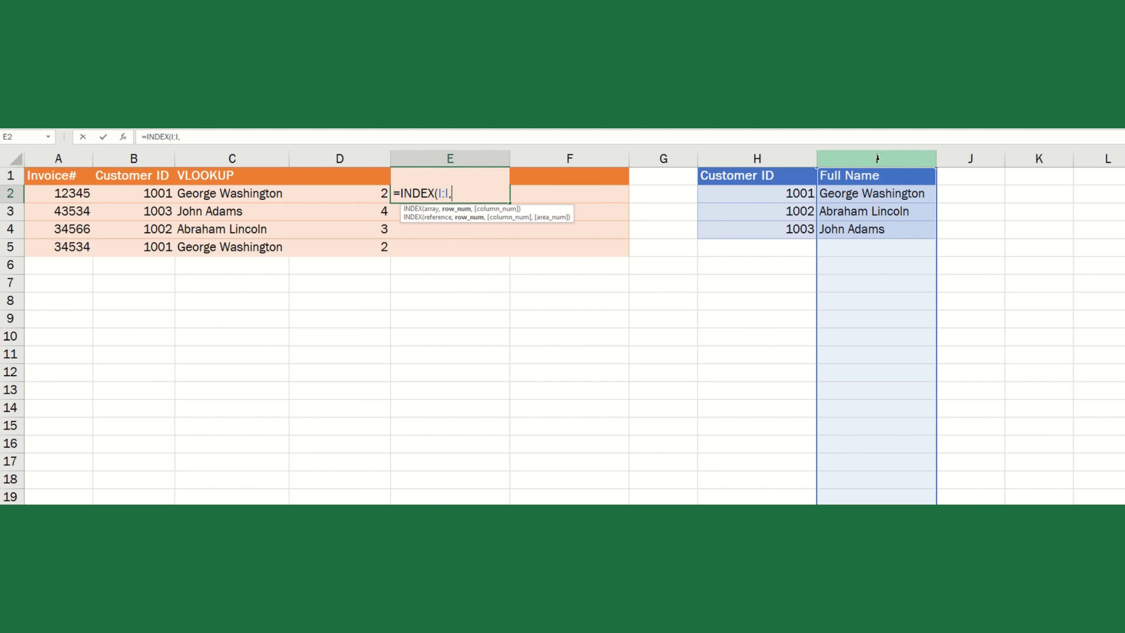
left_click(357, 193)
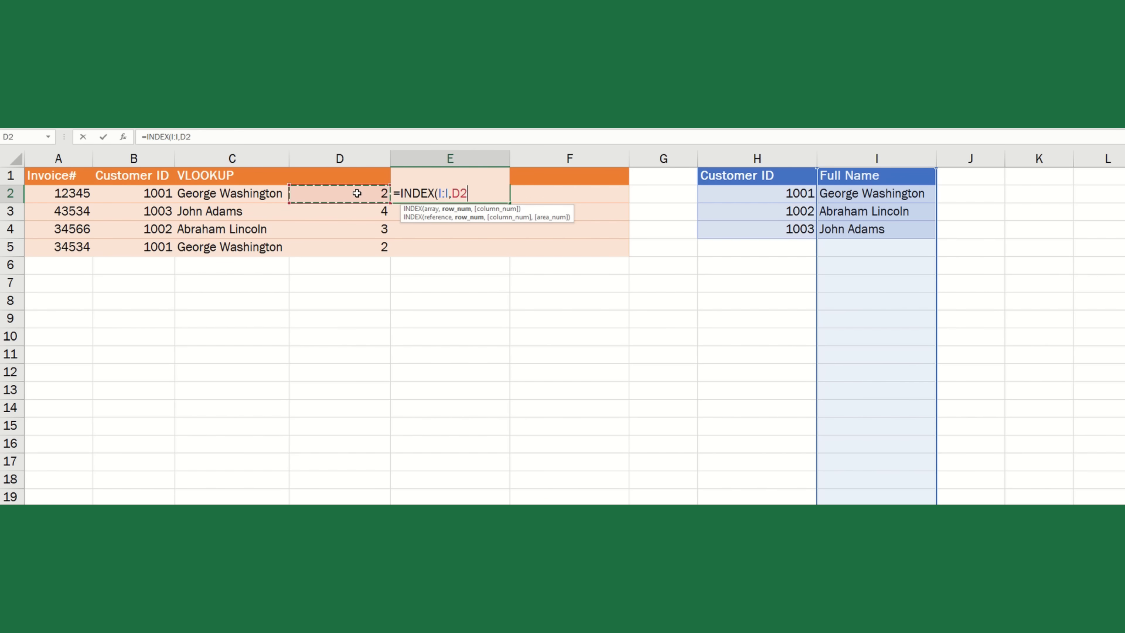
type(")")
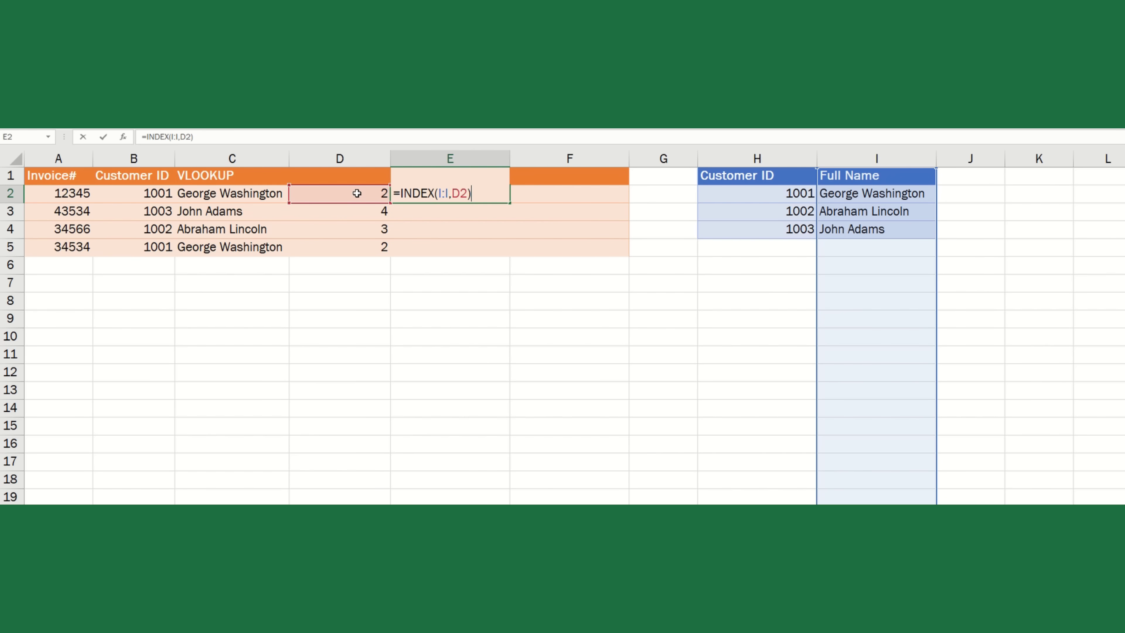
key("Return")
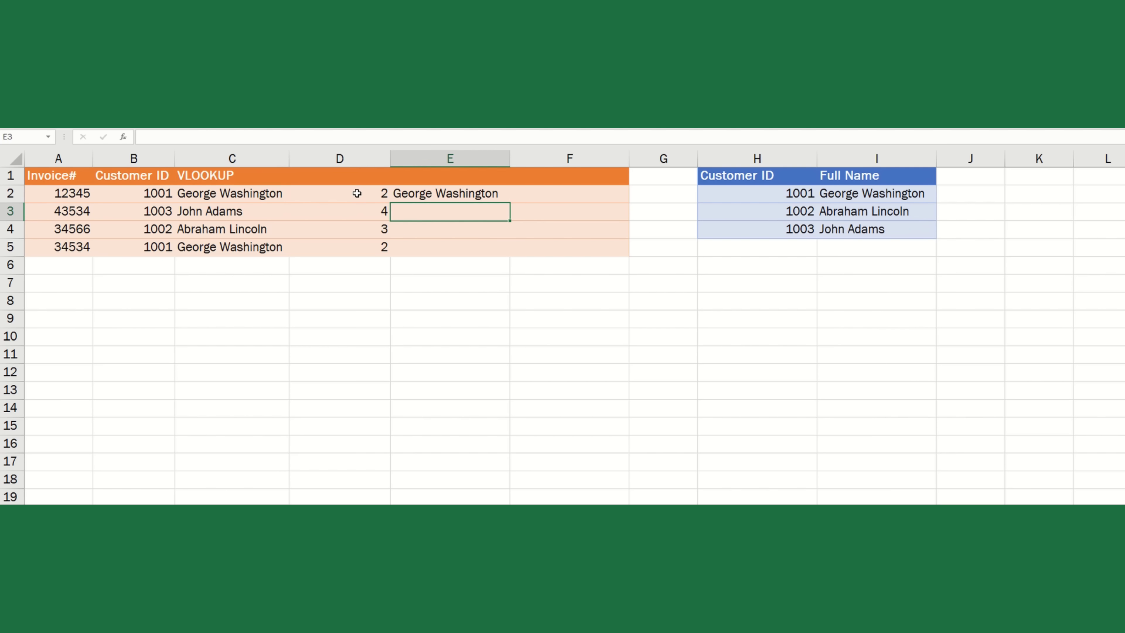
- Give columns D and E the headers MATCH and INDEX in D1 and E1
key("Up")
key("Up")
key("Left")
type("MATCH")
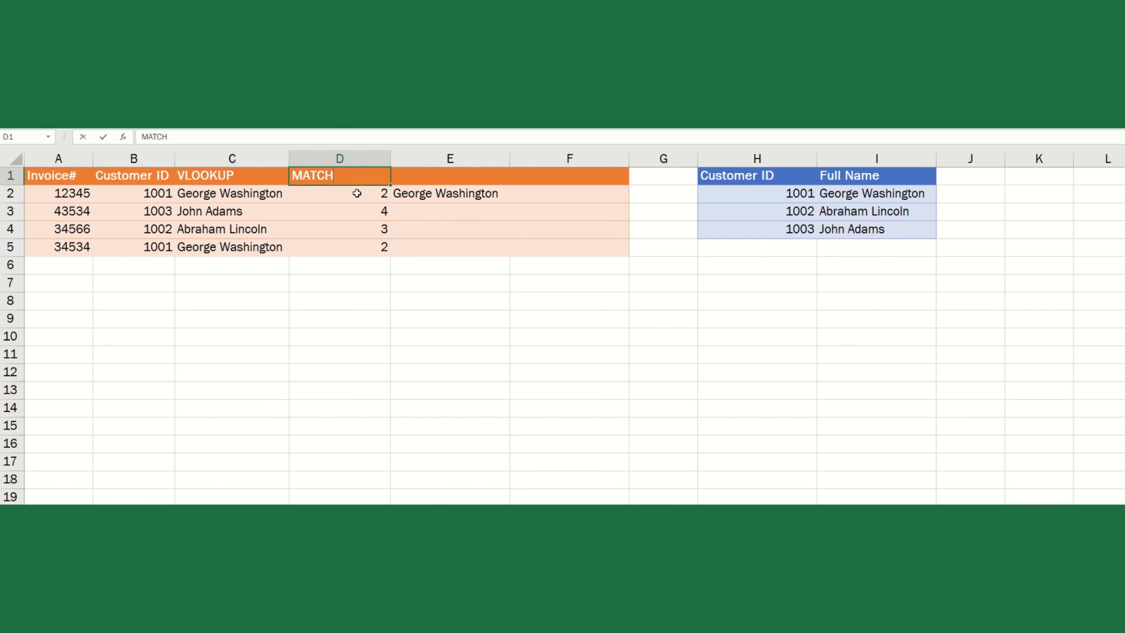
key("Tab")
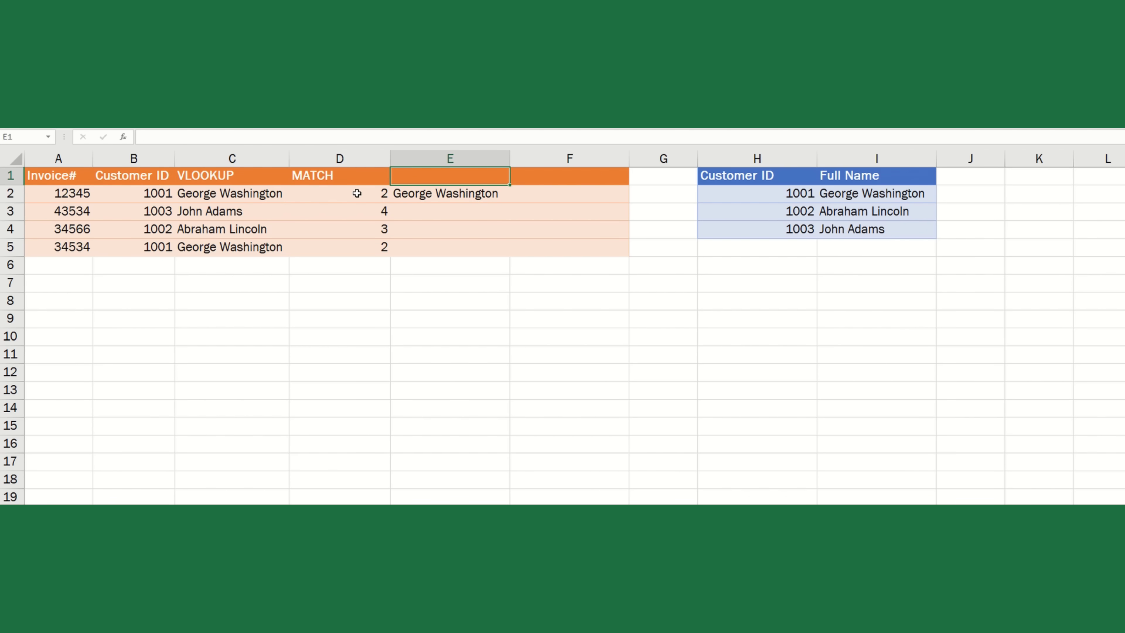
type("INDEX")
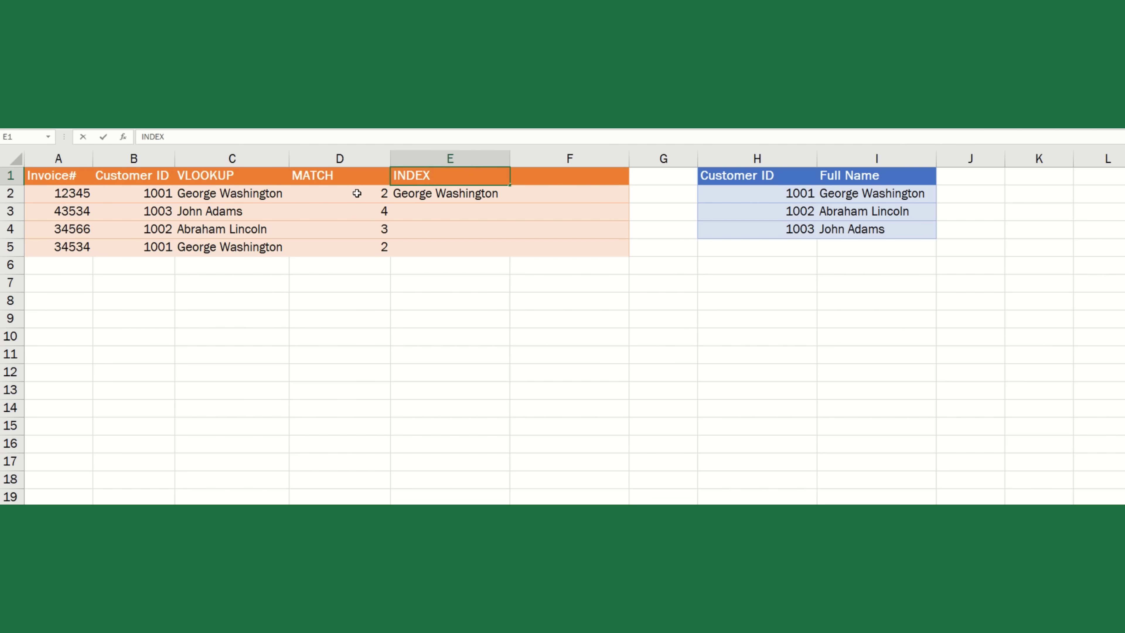
key("Return")
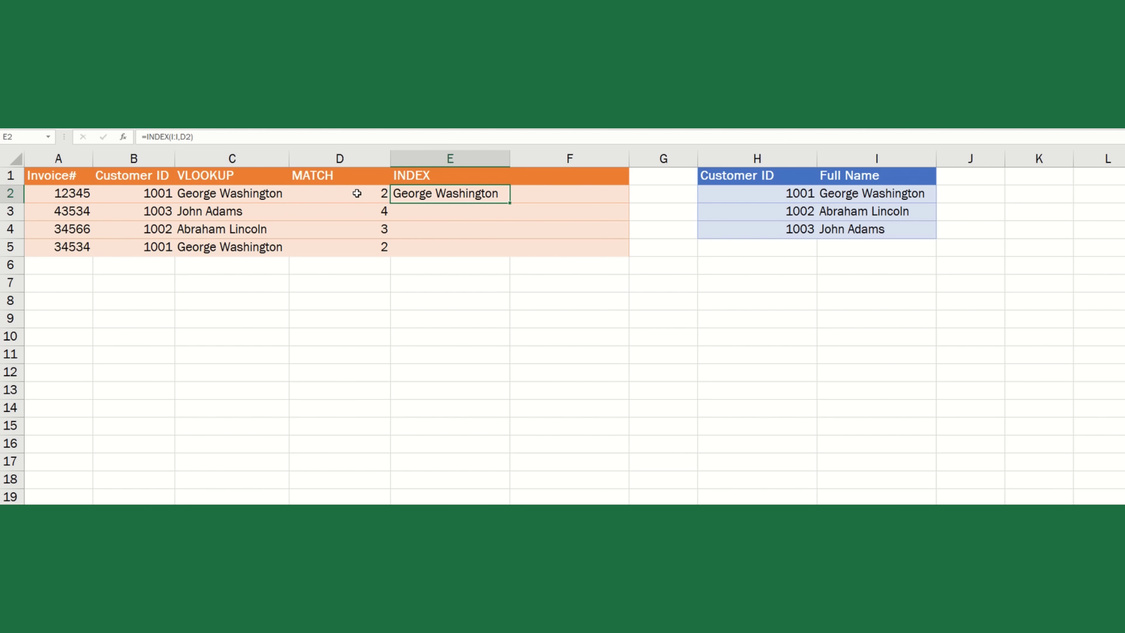
- Give column F the header INDEX MATCH in F1
key("Right")
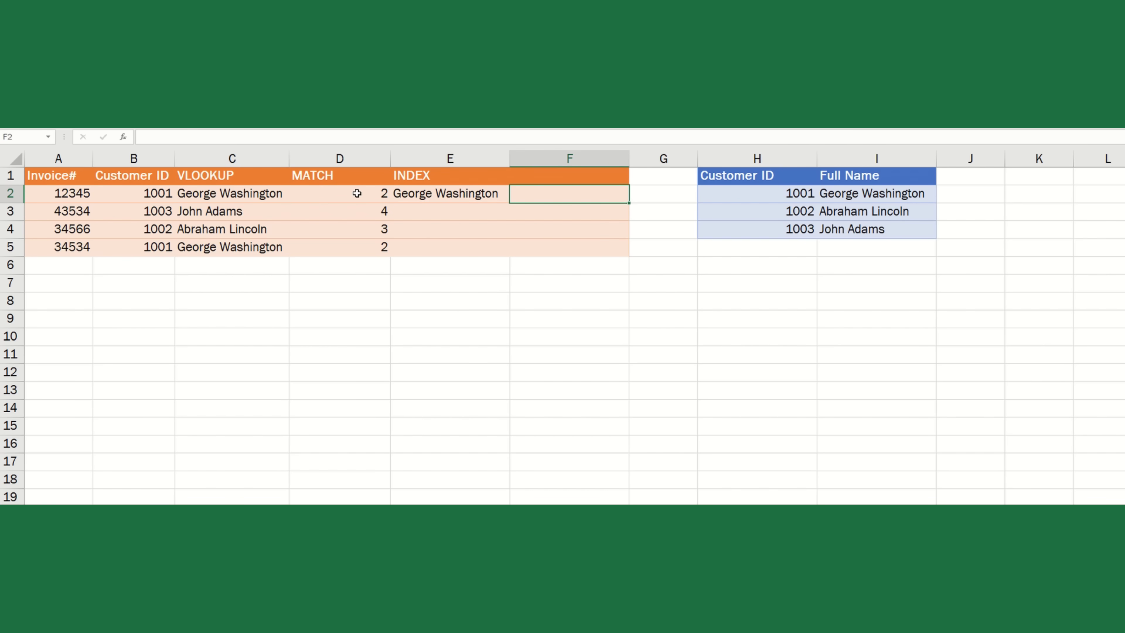
key("Up")
type("INDE")
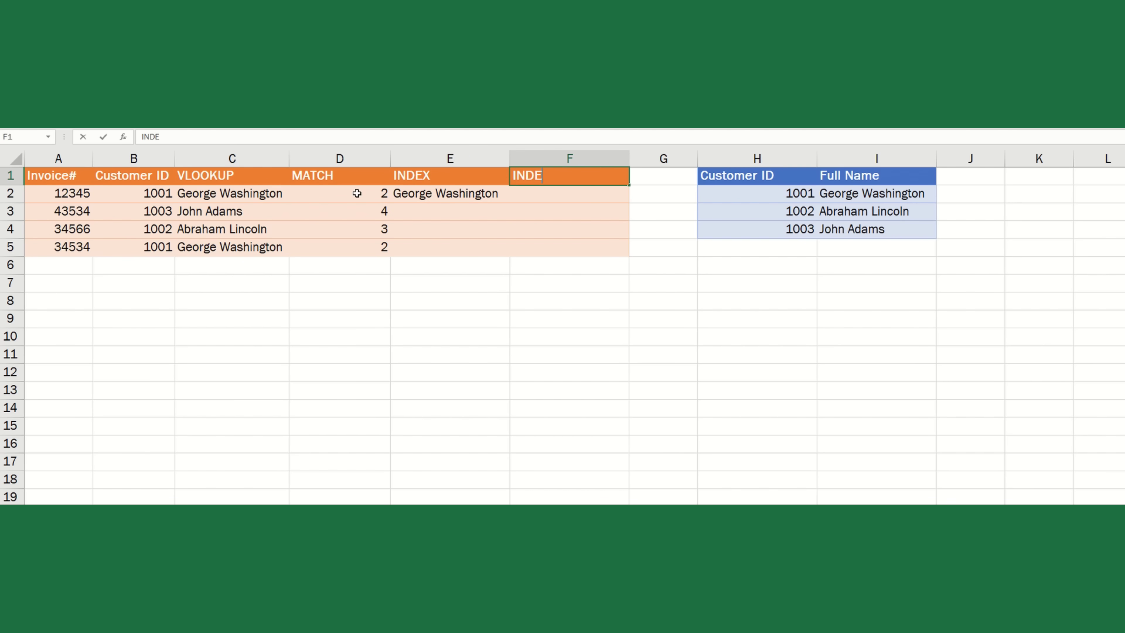
type("X MATCH")
key("Return")
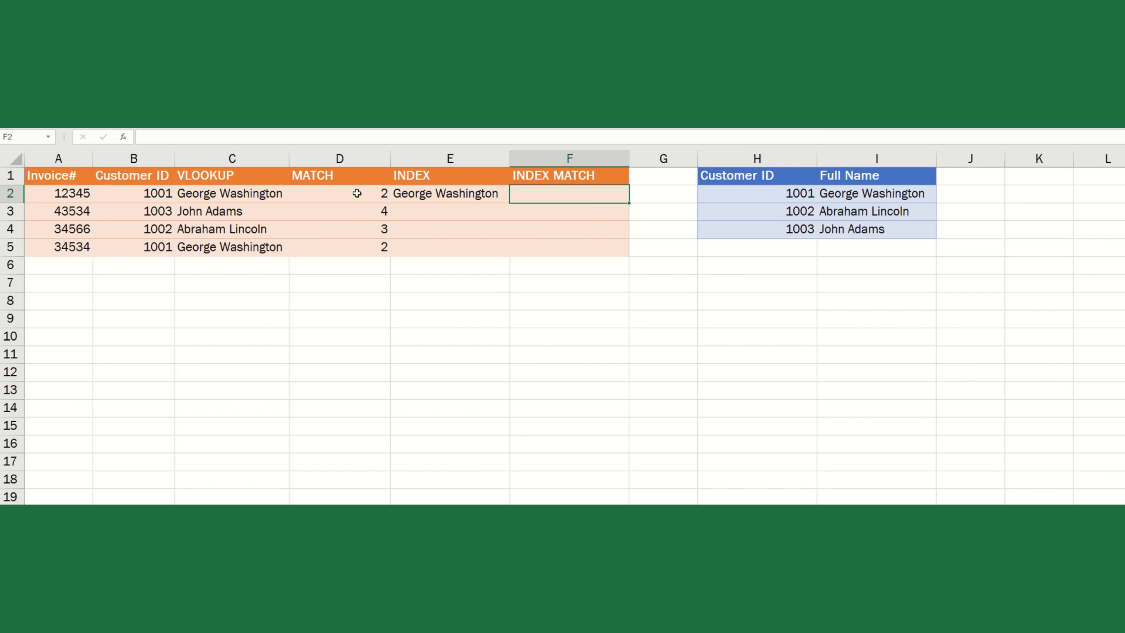
- Enter the formula =INDEX(I:I,MATCH(B2,H:H,)) in F2 to look up the full name for the customer ID
type("=inde")
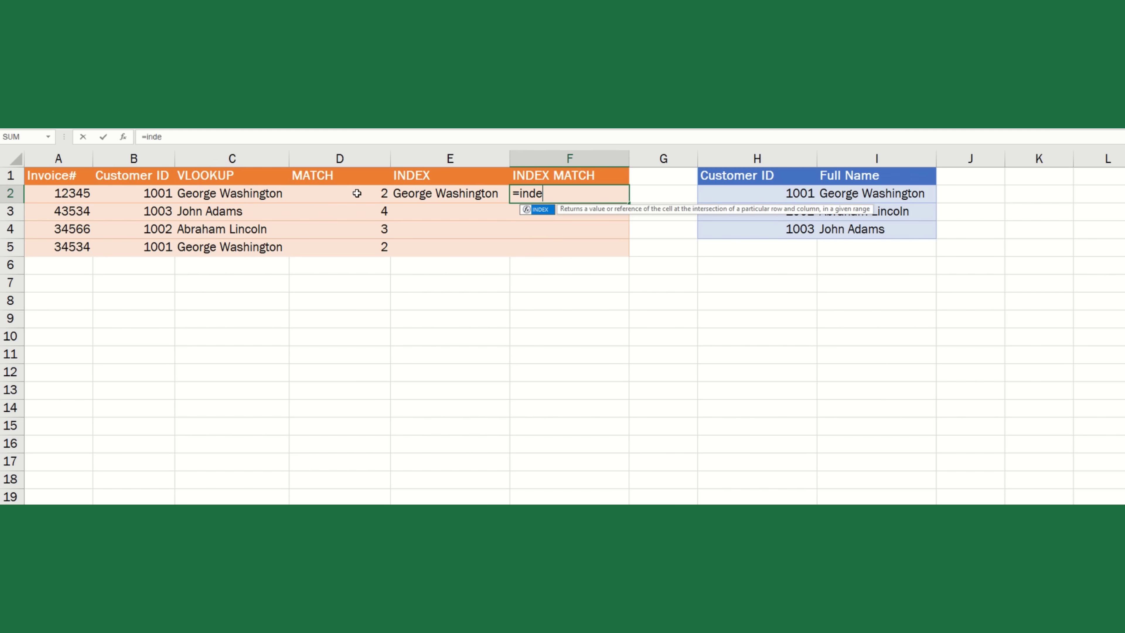
type("x(")
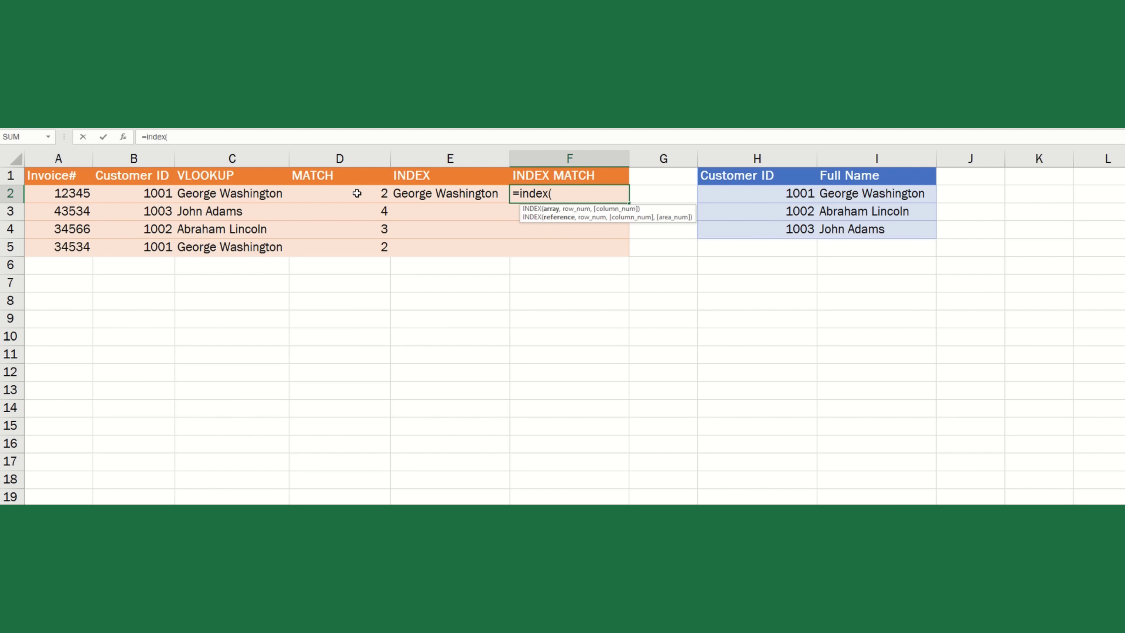
left_click(840, 158)
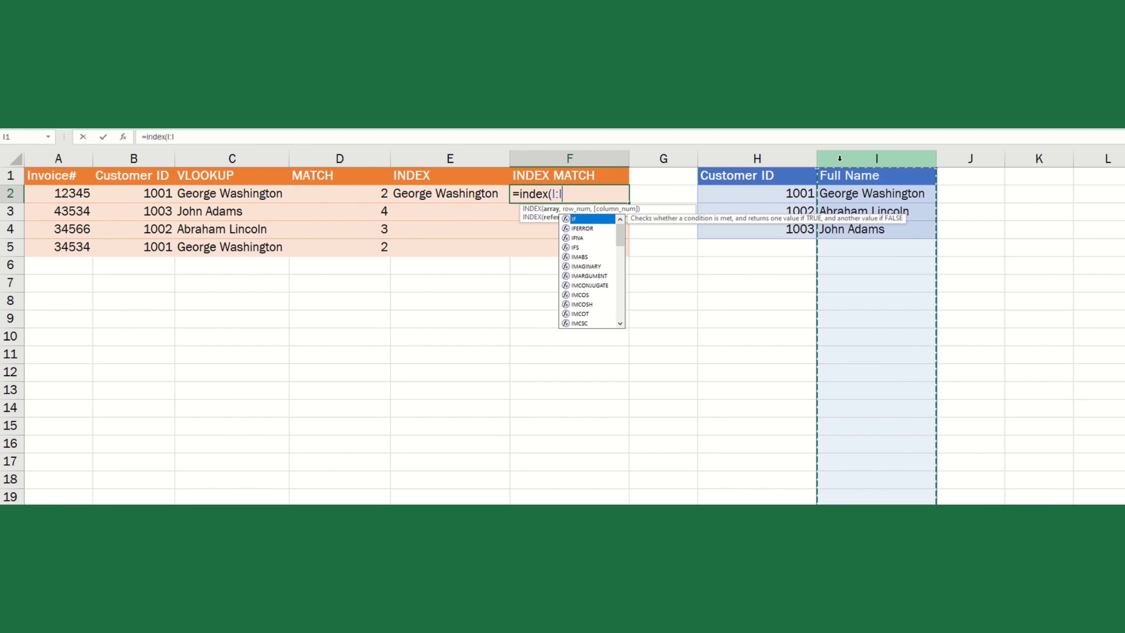
type(",")
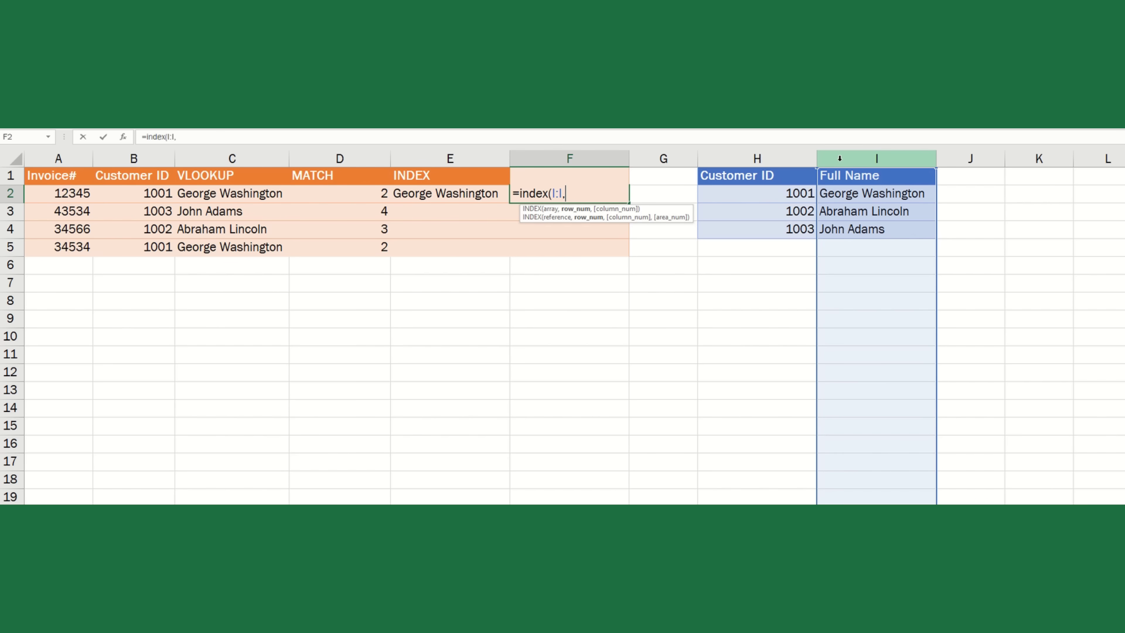
type("match")
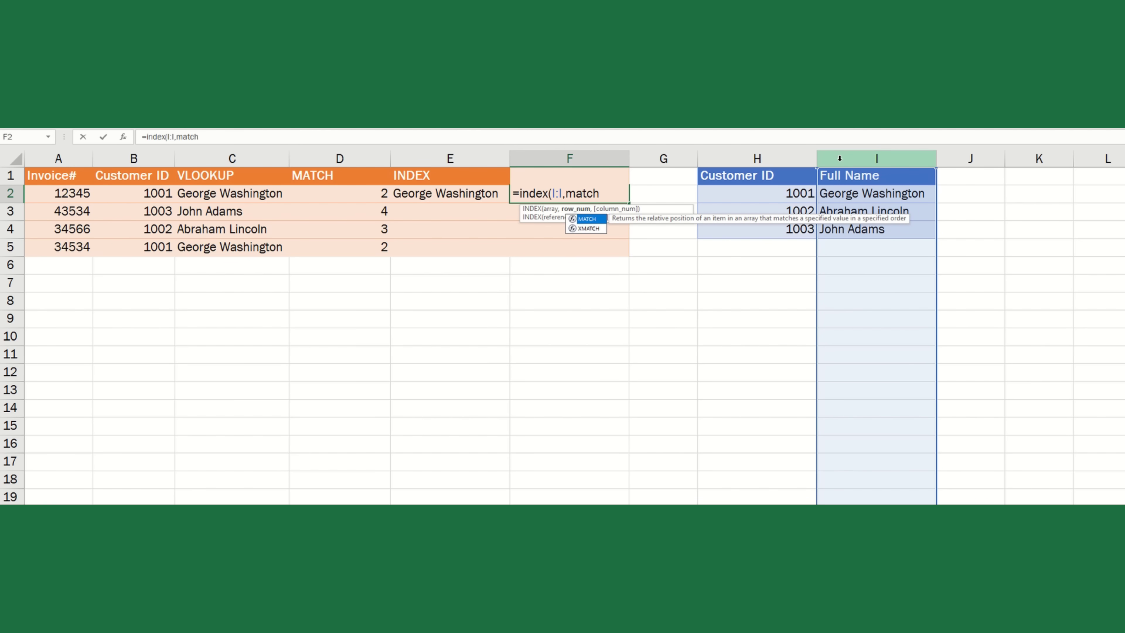
type("(")
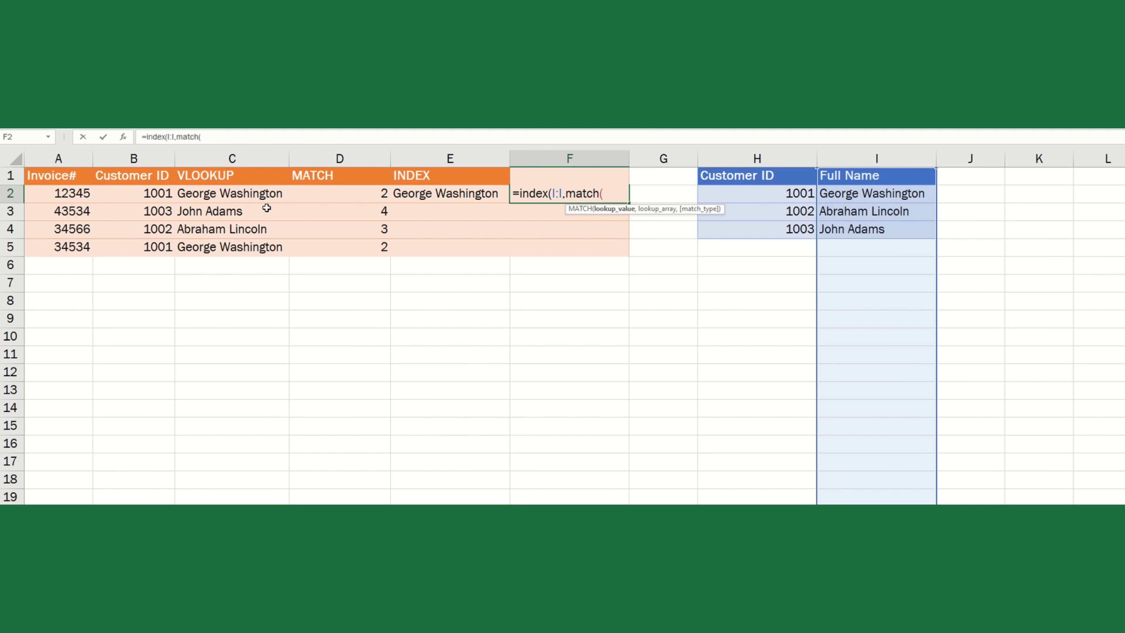
left_click(138, 197)
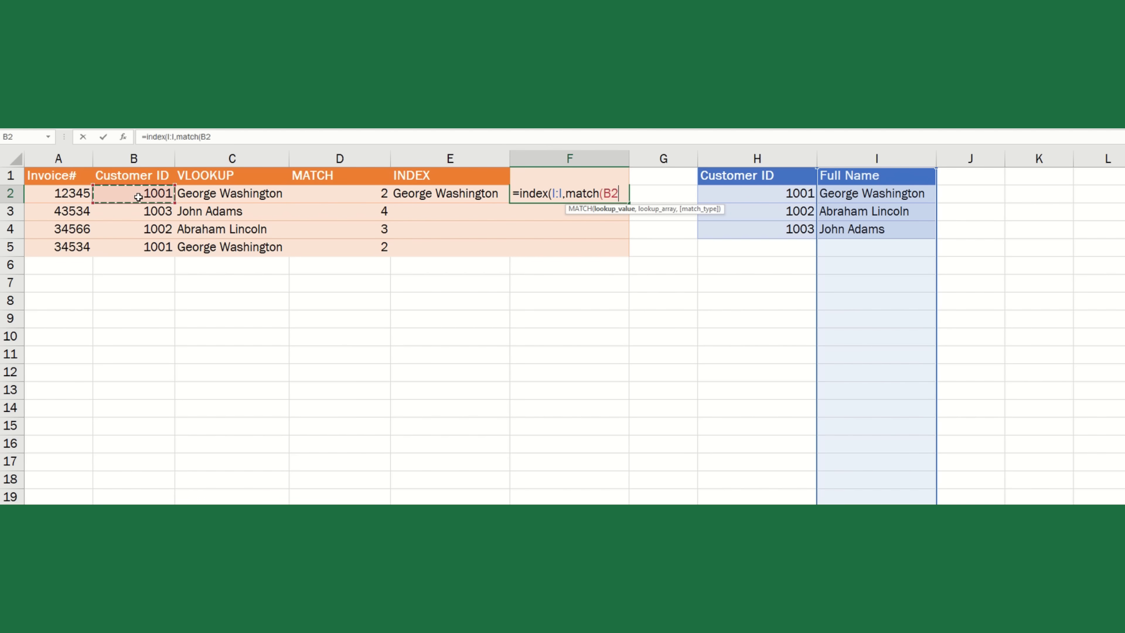
type(",")
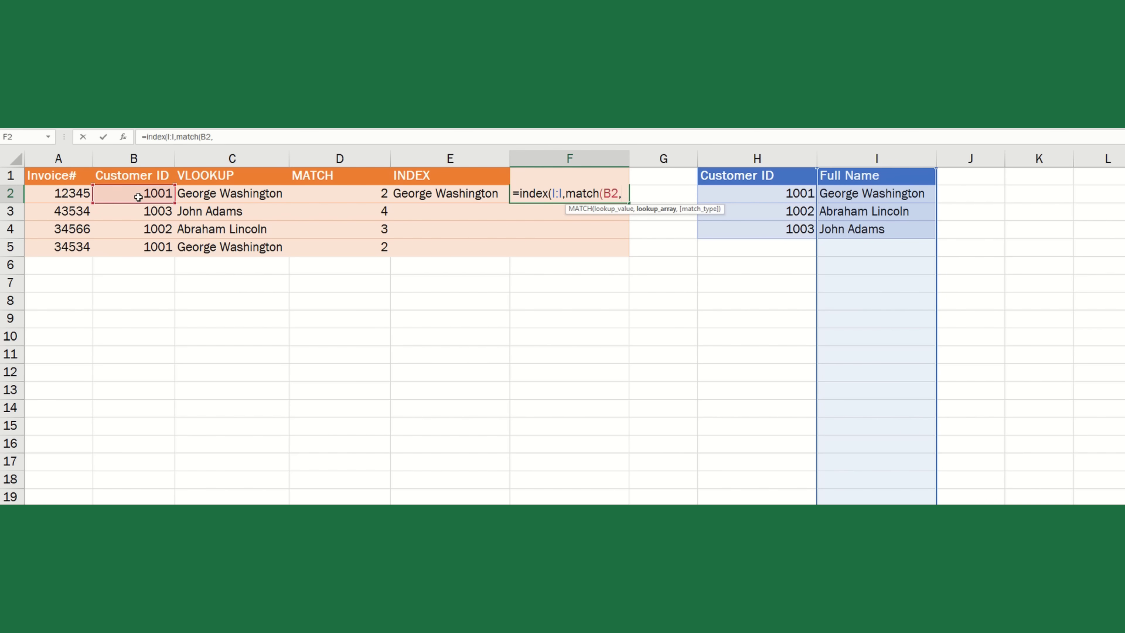
left_click(755, 158)
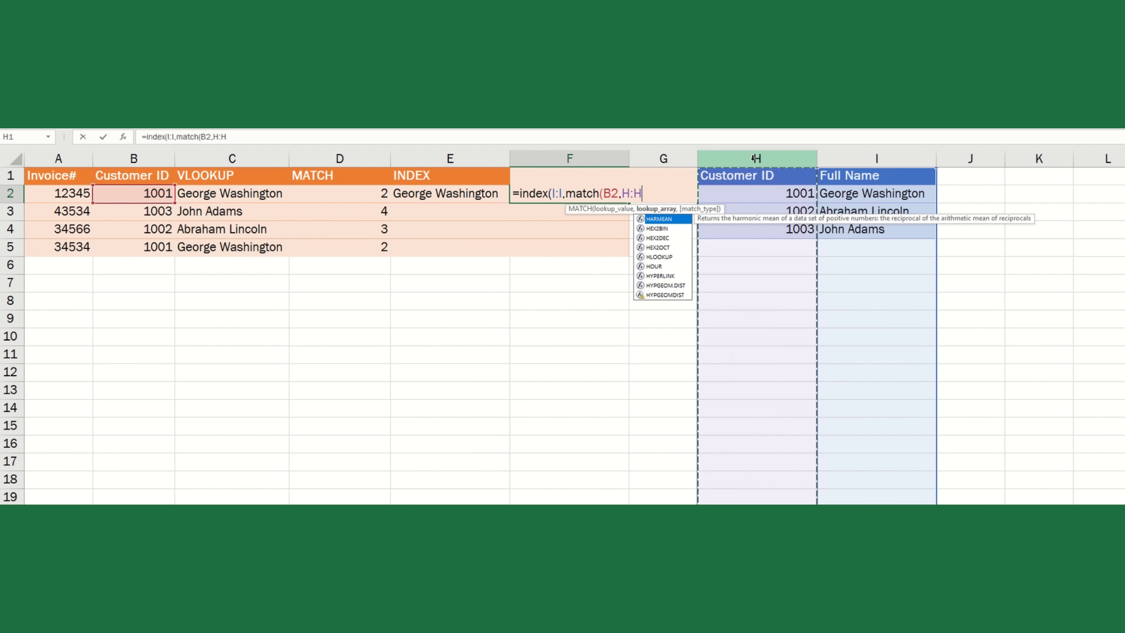
type(",")
key("Down")
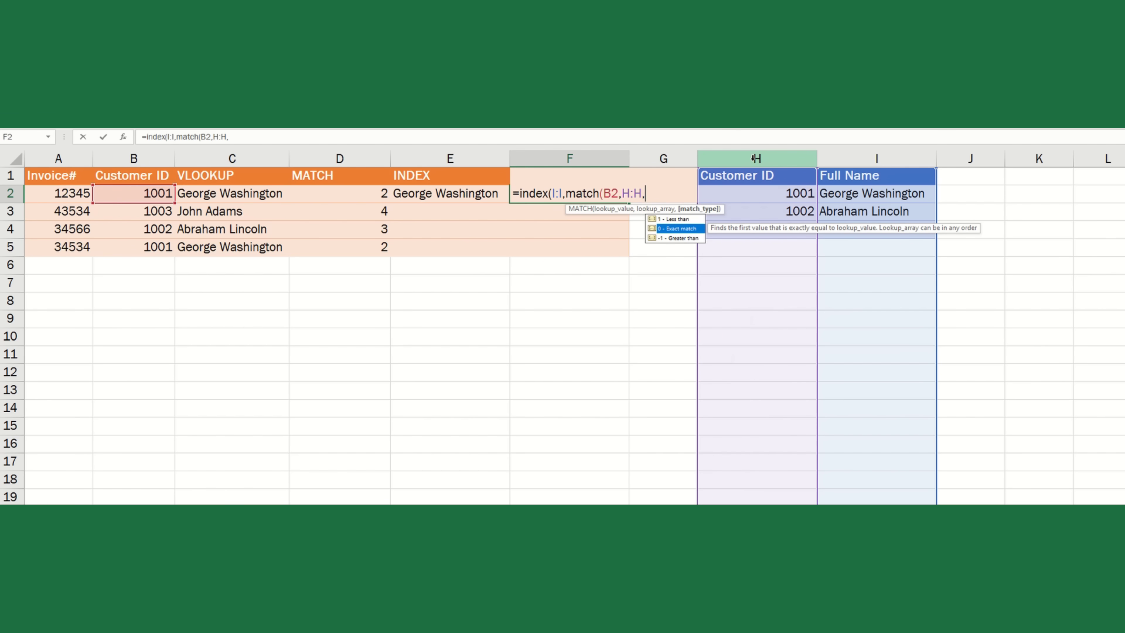
type(")")
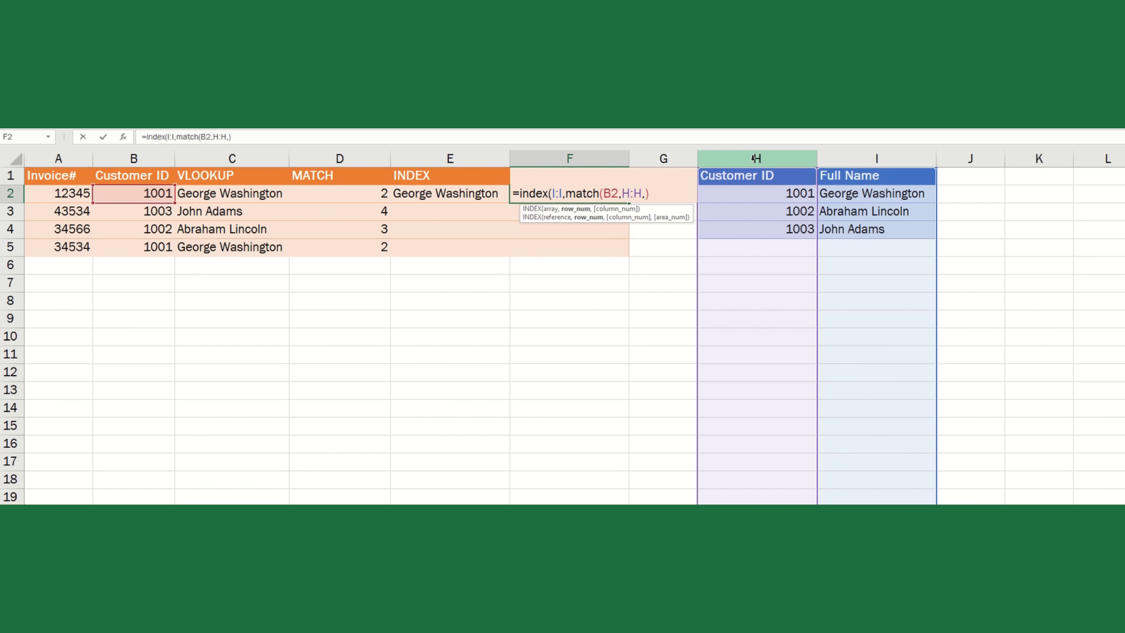
type(")")
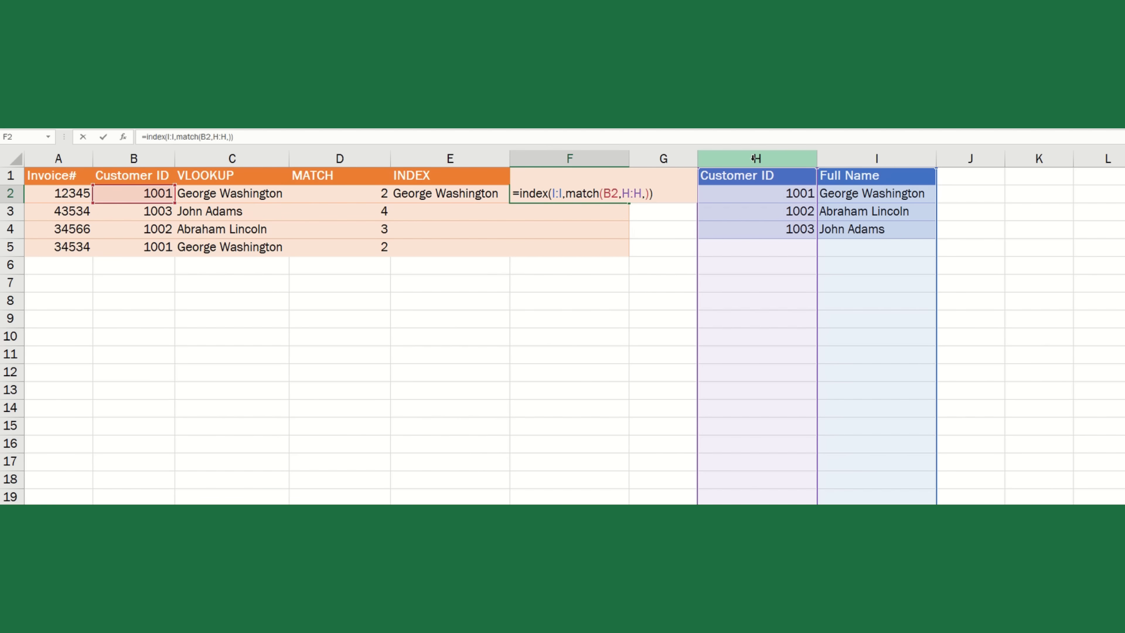
key("Return")
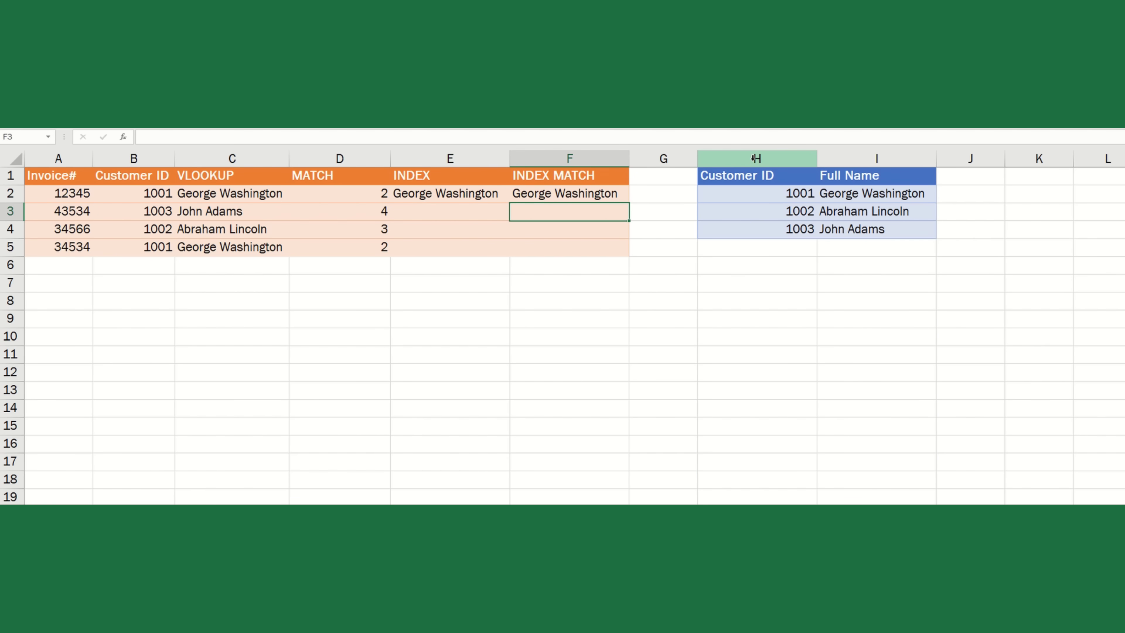
- Copy the combined INDEX MATCH formula from F2 into F3, F4 and F5
key("Up")
key("ctrl+c")
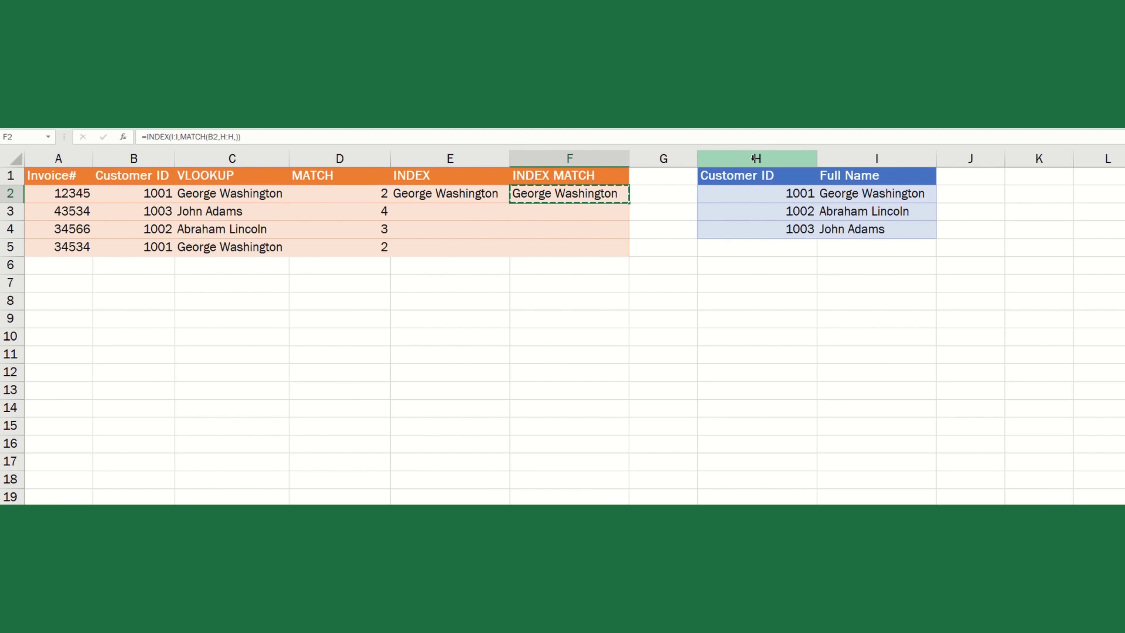
key("Down")
key("shift+Down")
key("shift+Down")
key("ctrl+v")
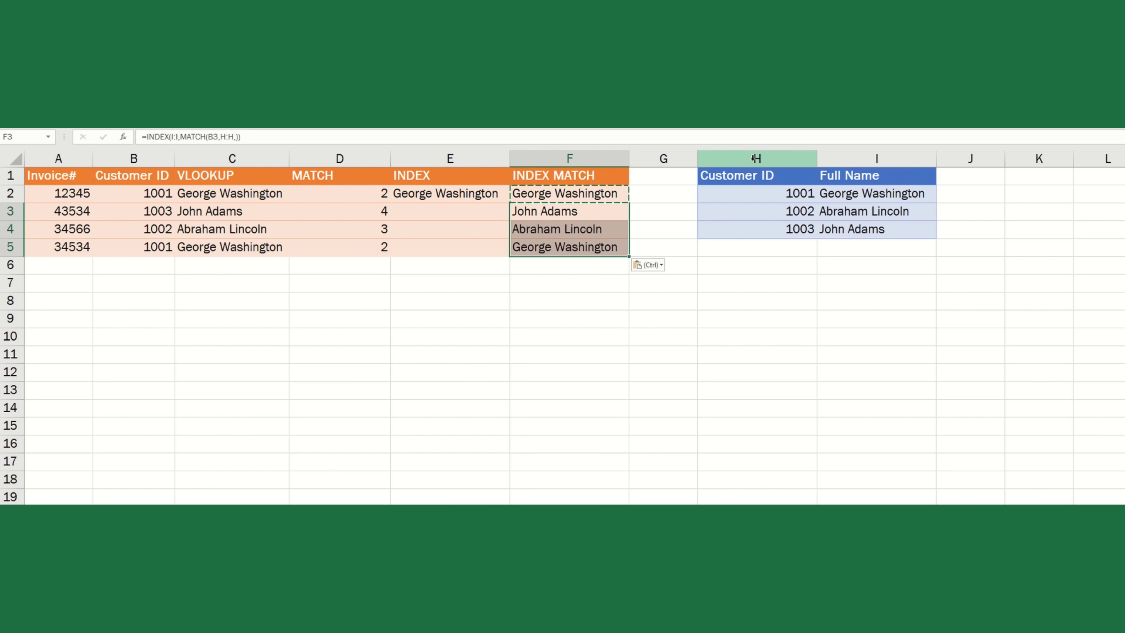
- Delete the entire helper columns D and E, headed MATCH and INDEX
key("Left")
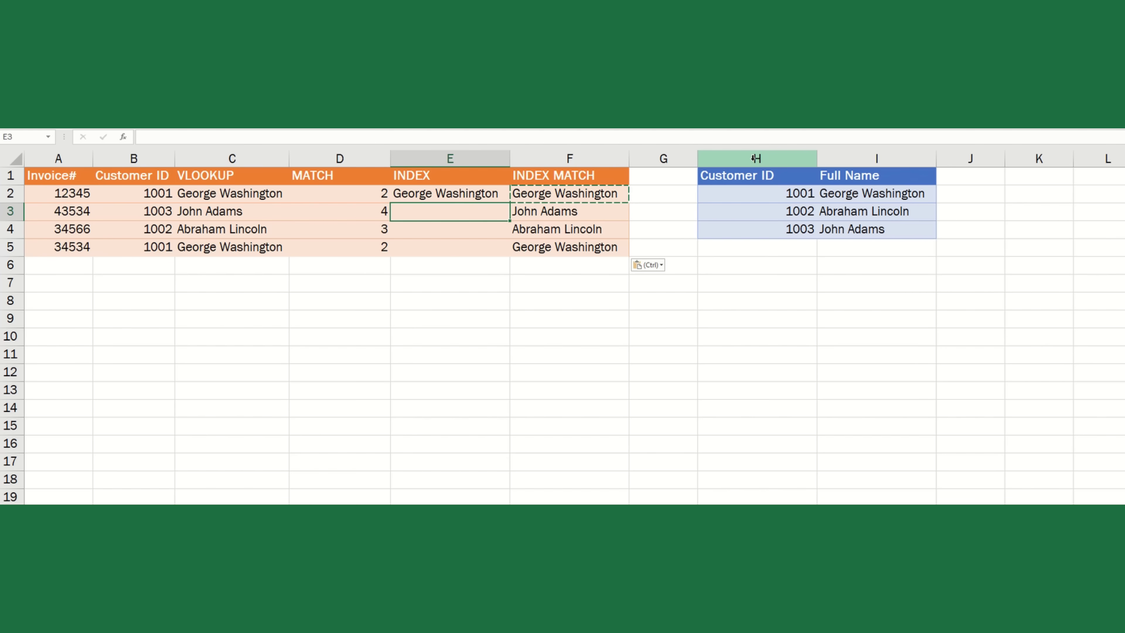
key("Left")
key("shift+Right")
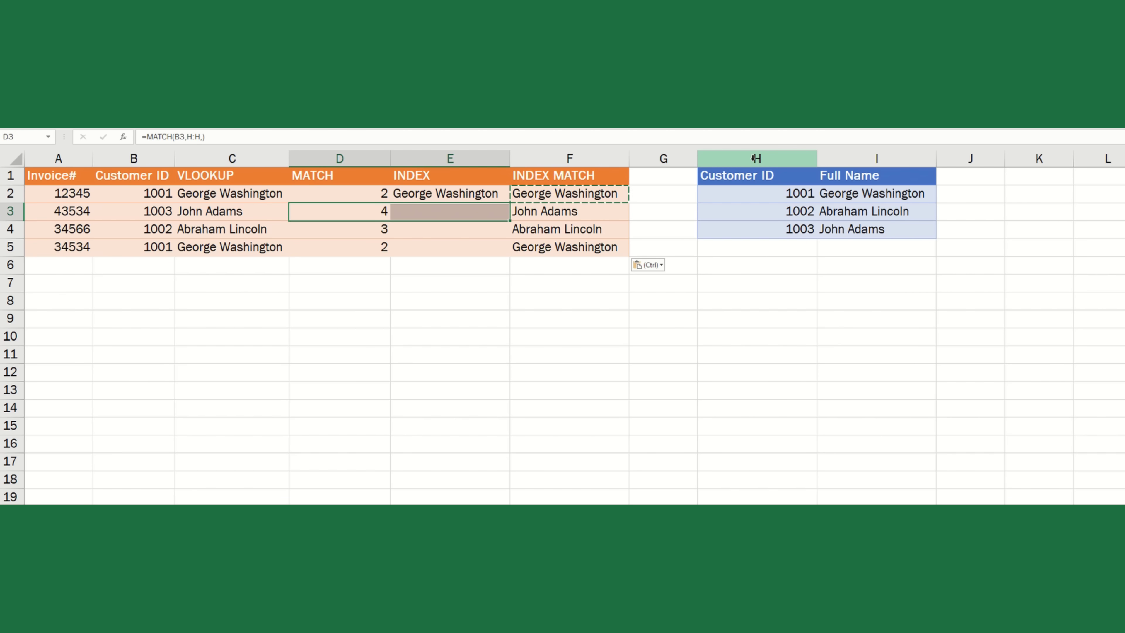
key("ctrl+minus")
key("Down")
key("Down")
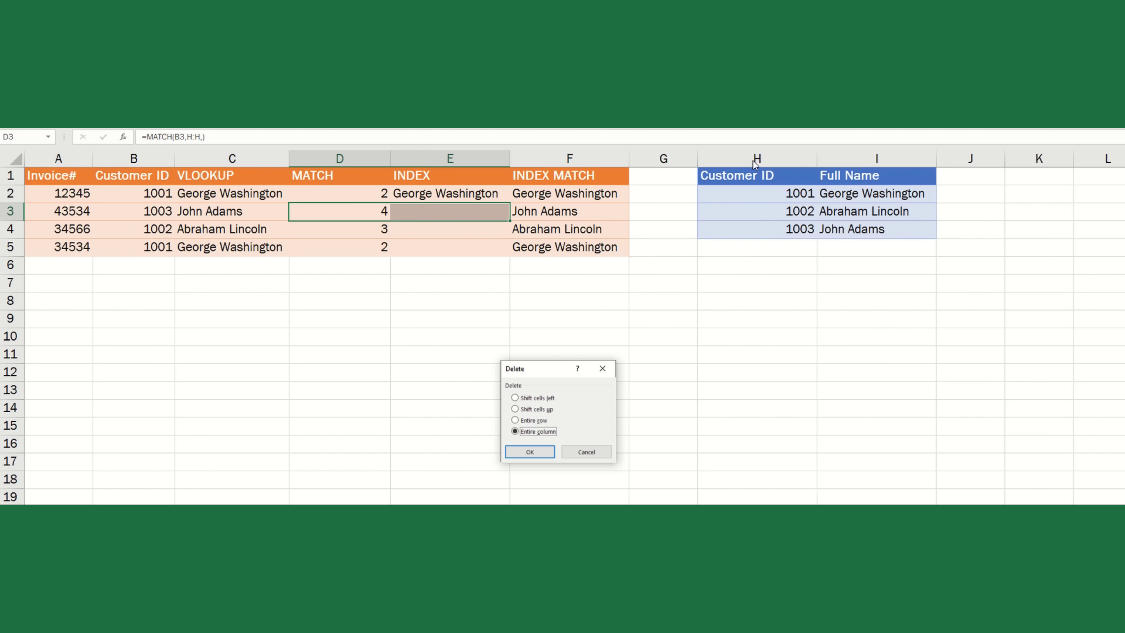
key("Escape")
key("ctrl+space")
key("ctrl+minus")
- Insert a blank column between Customer ID and Full Name in the customer lookup table
key("Right")
key("Right")
key("Right")
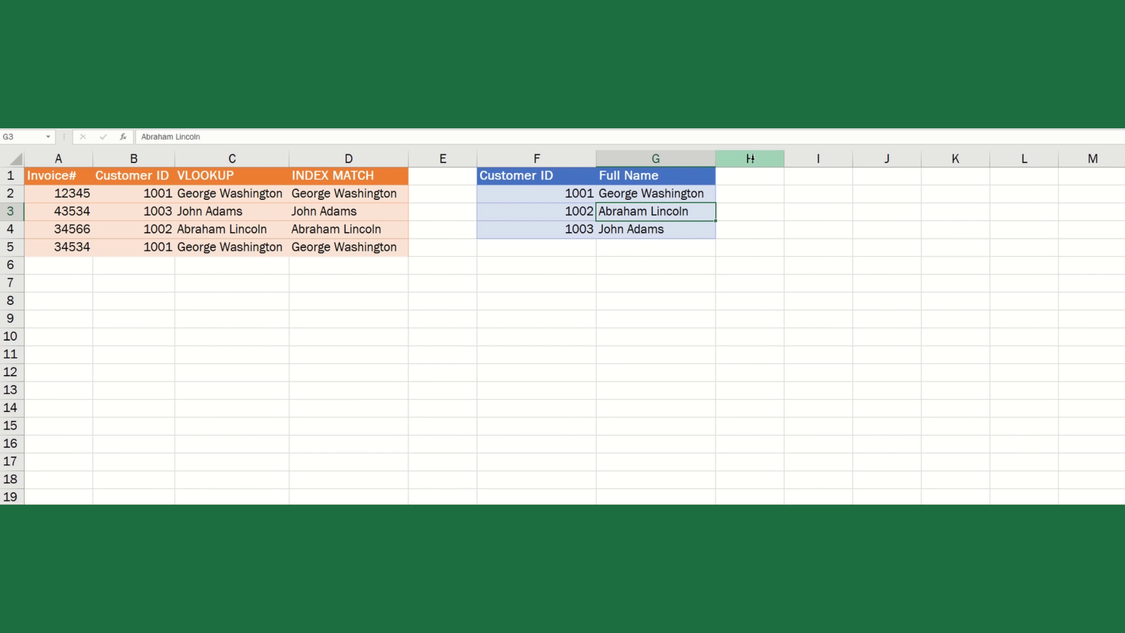
key("ctrl+space")
key("ctrl+shift+plus")
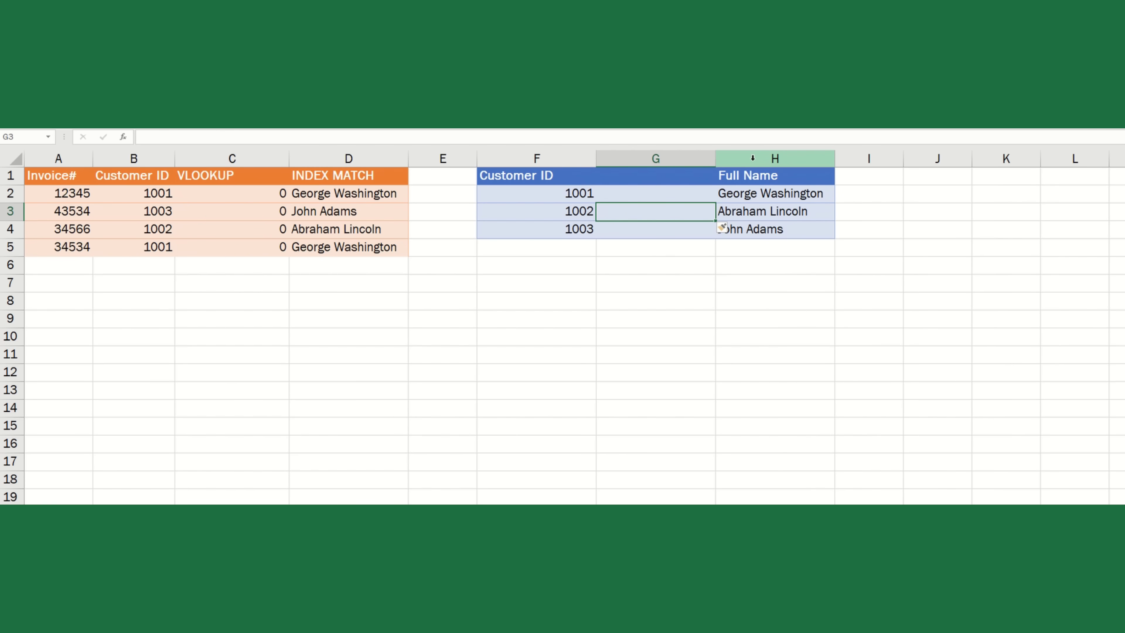
- Examine the INDEX MATCH formulas in D2 to D4 for how their column references respond to the inserted column
key("Left")
key("Left")
key("Left")
key("Up")
key("Down")
key("Down")
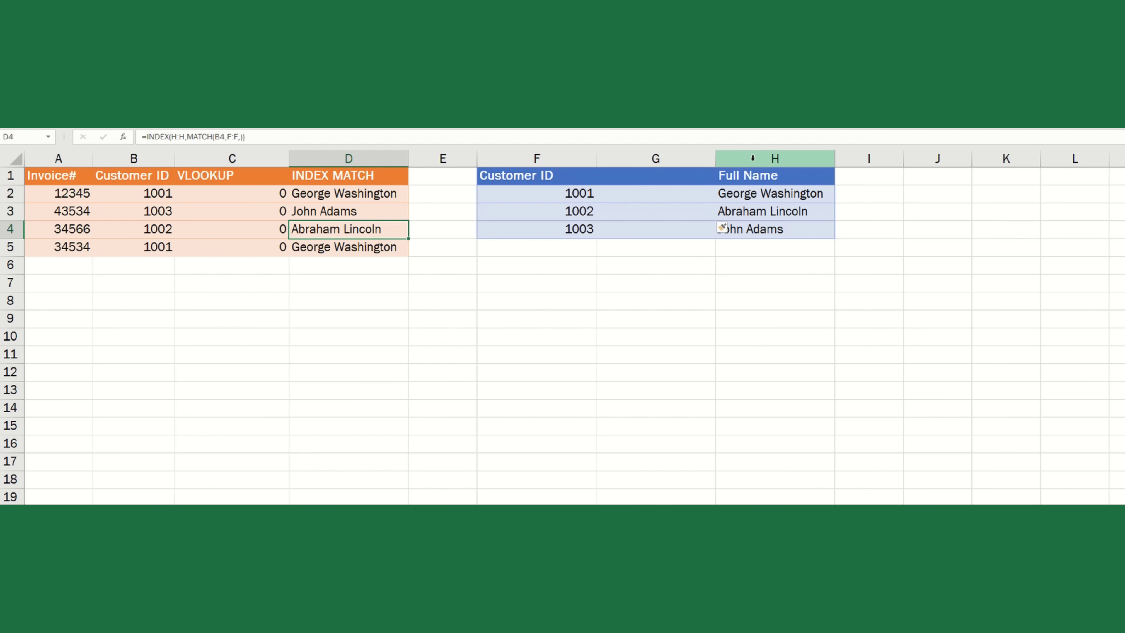